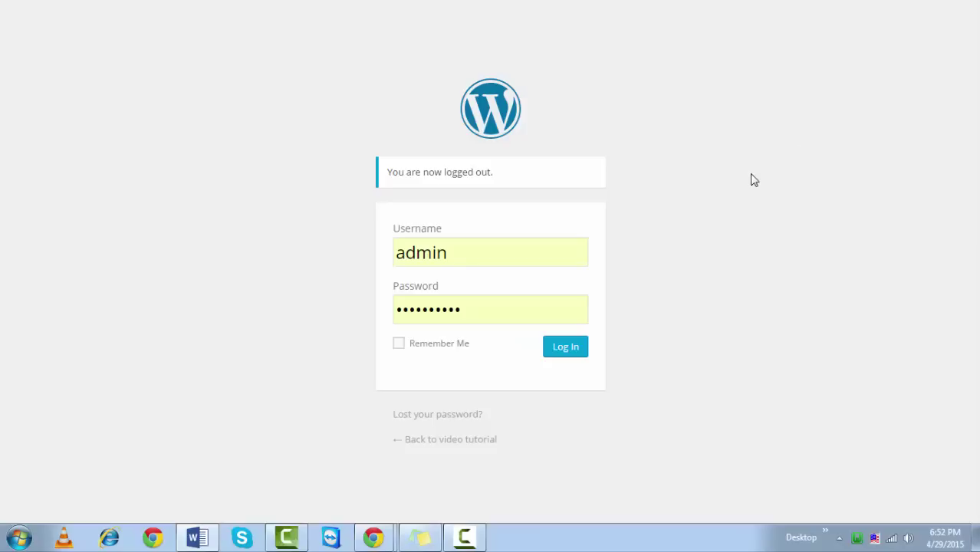
Log in as admin and open the page for uploading a plugin
click(569, 350)
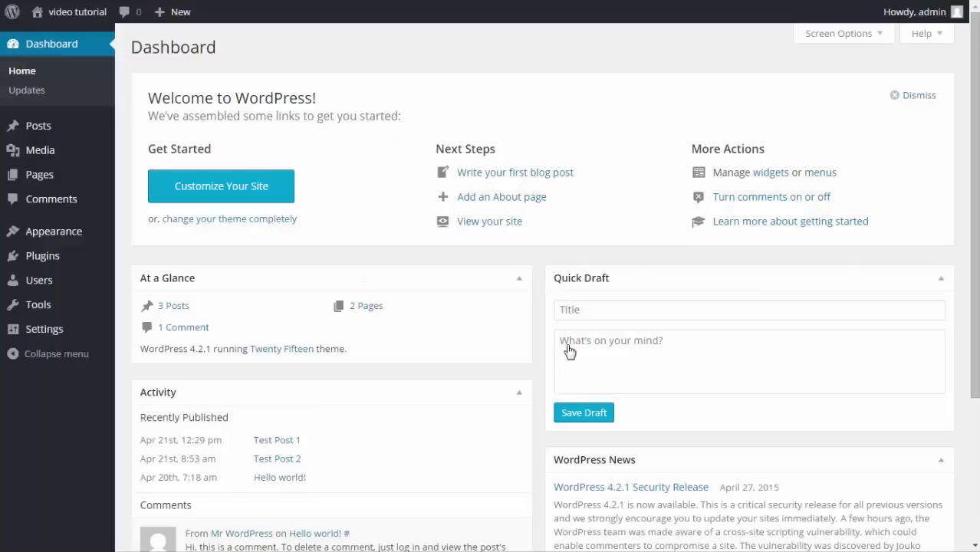
mouse_move(51, 259)
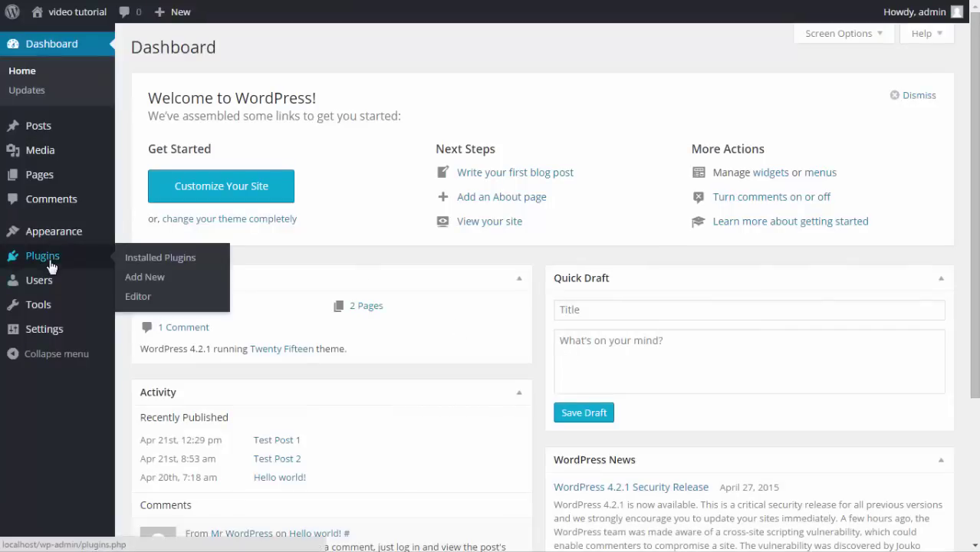
click(142, 276)
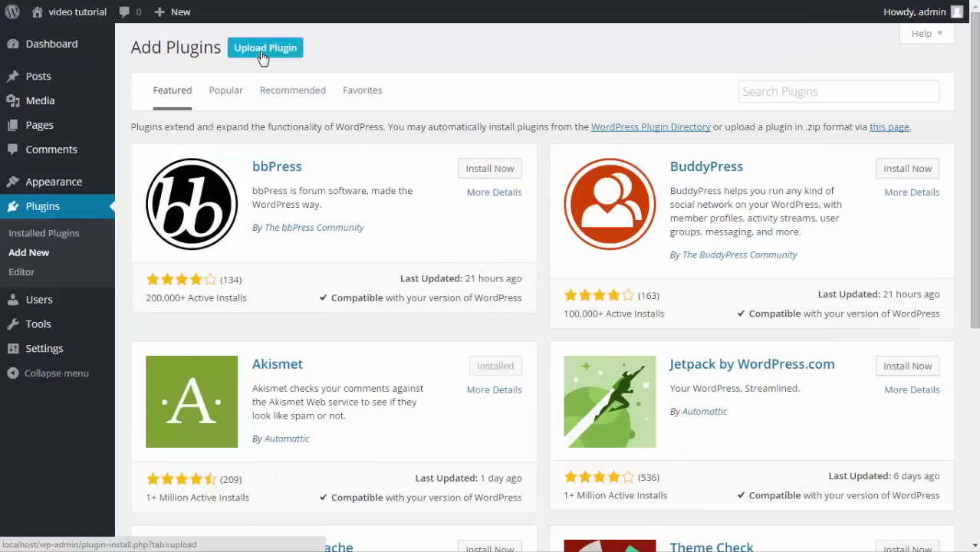
click(263, 51)
Upload slider-wd.zip from the Downloads folder, then install and activate the plugin
click(440, 174)
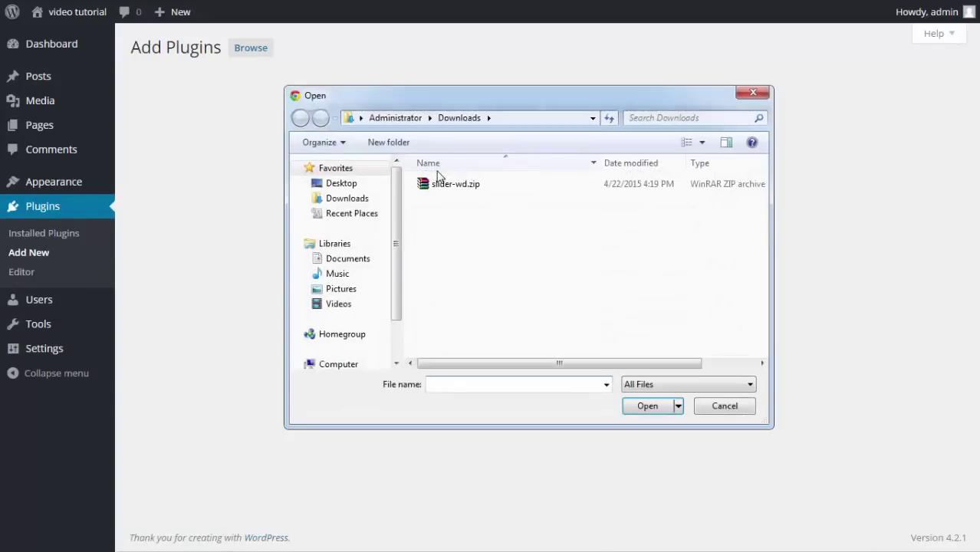
click(449, 184)
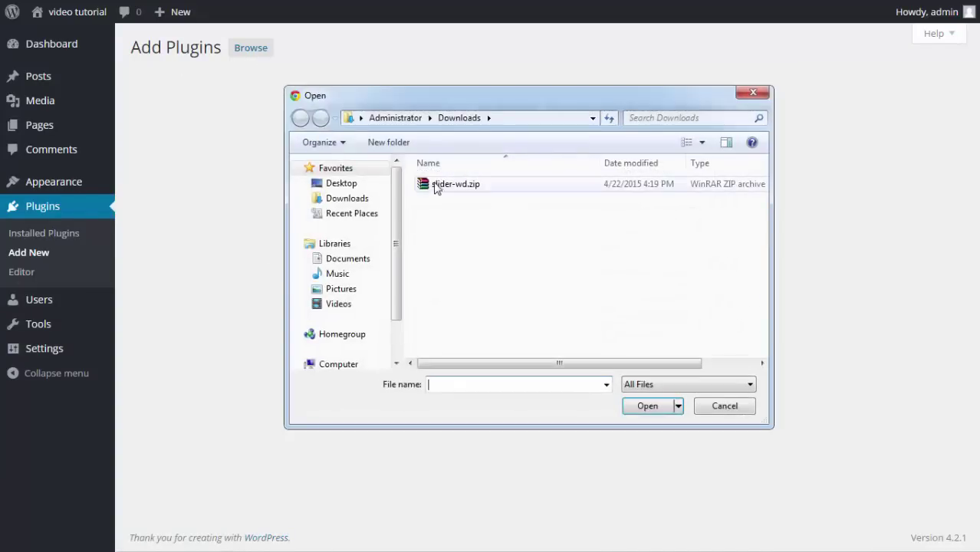
click(639, 409)
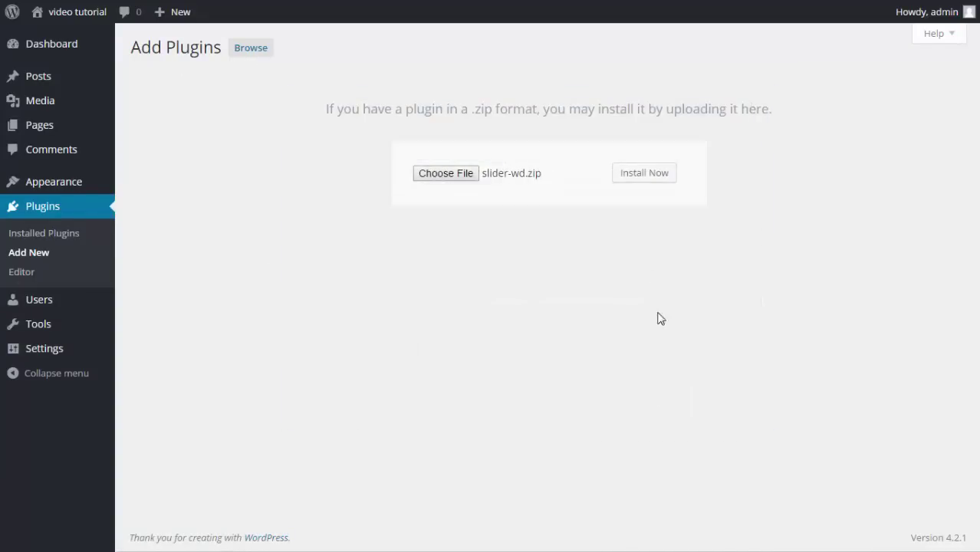
click(631, 181)
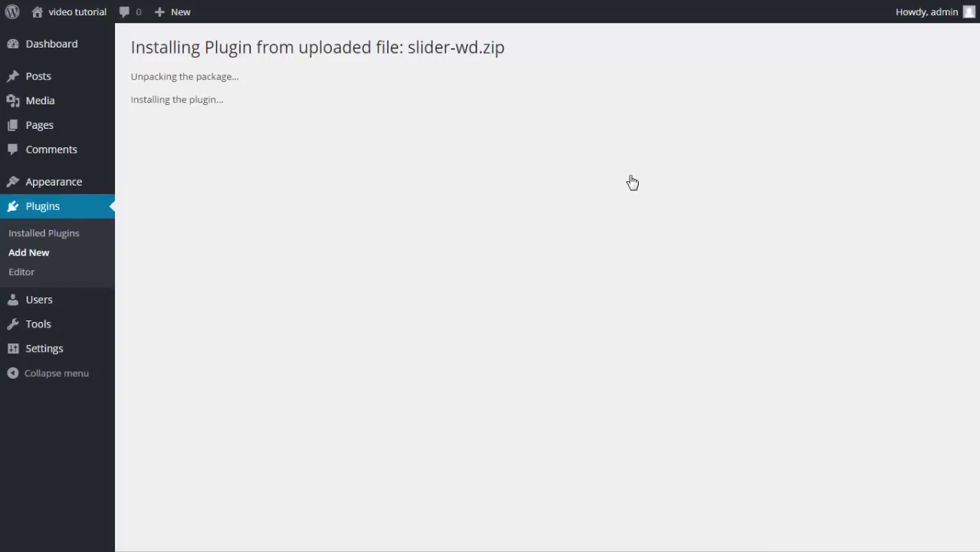
mouse_move(633, 551)
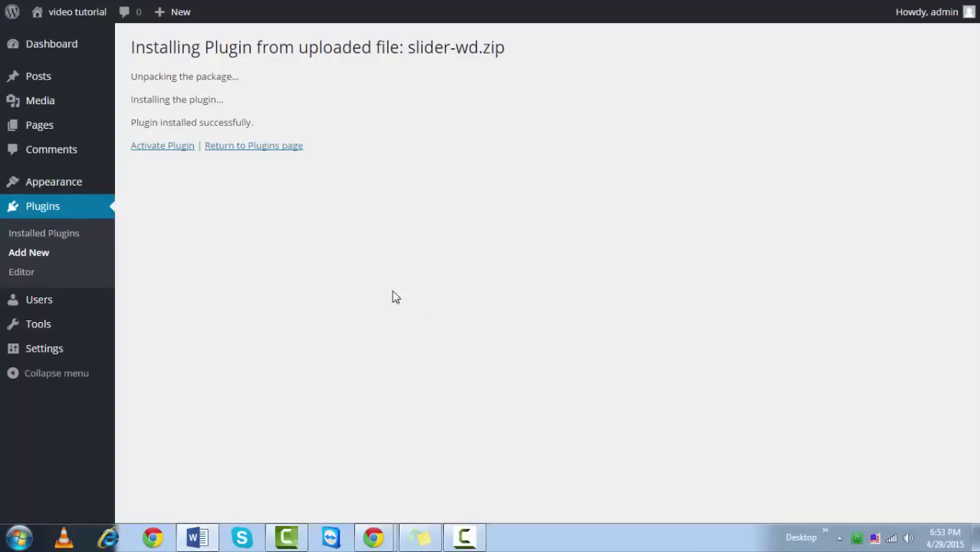
click(153, 153)
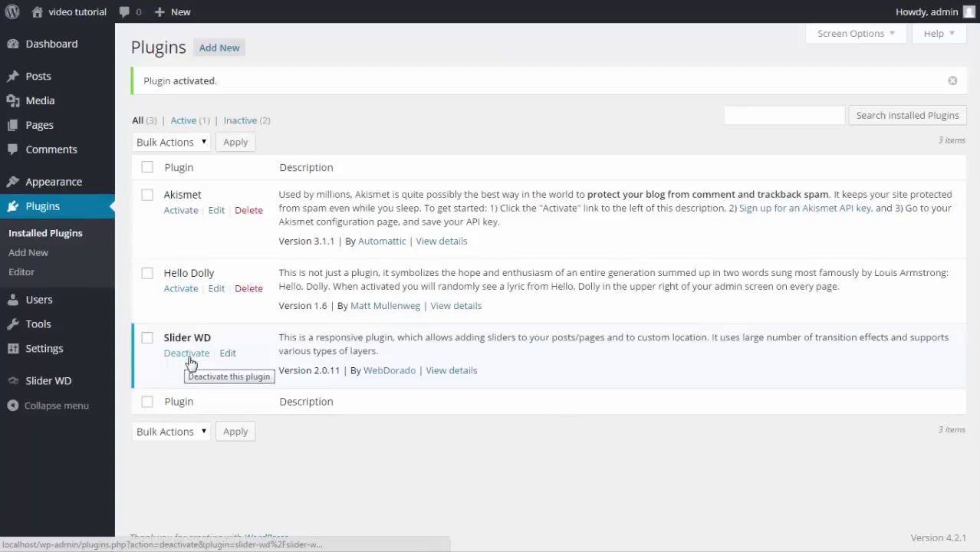
Create a new slider in Slider WD named "Test Slider WD" and save it
mouse_move(20, 390)
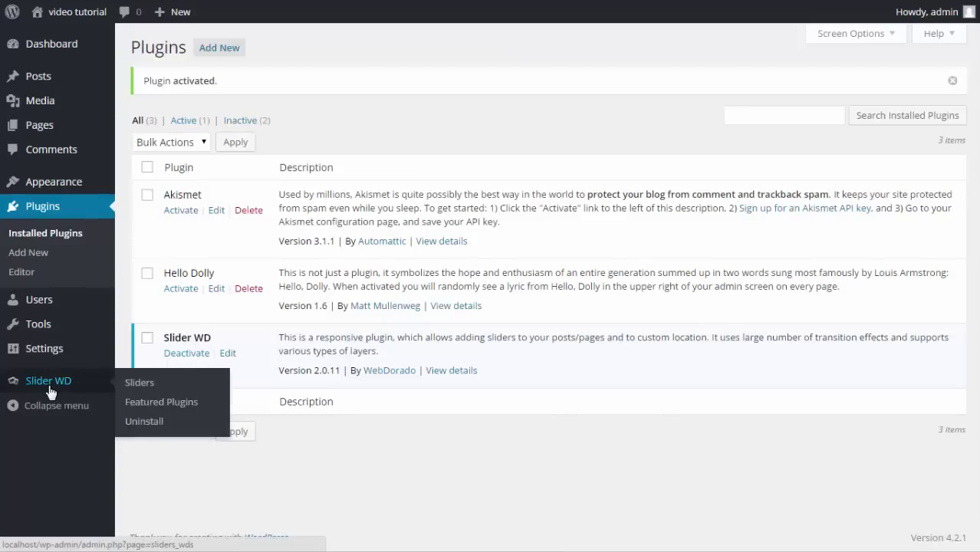
click(151, 388)
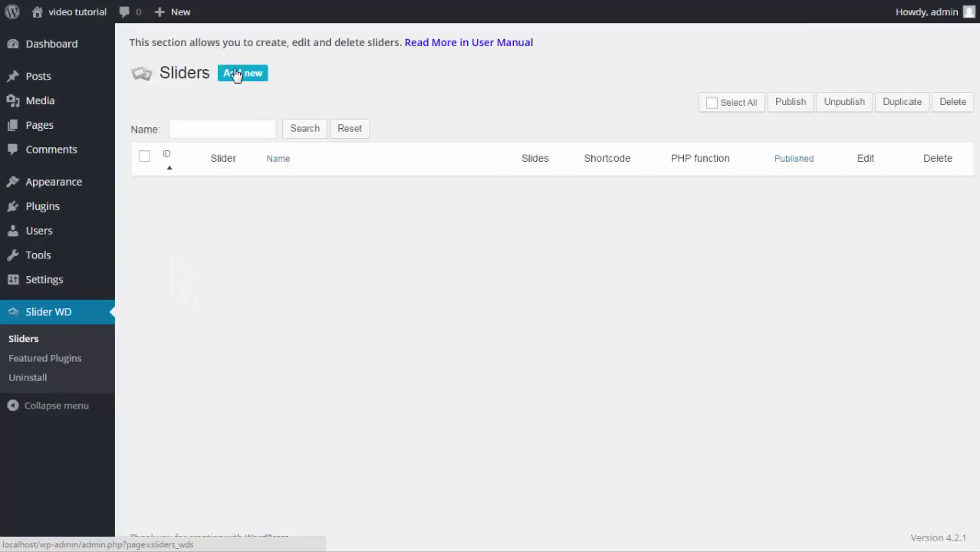
click(236, 74)
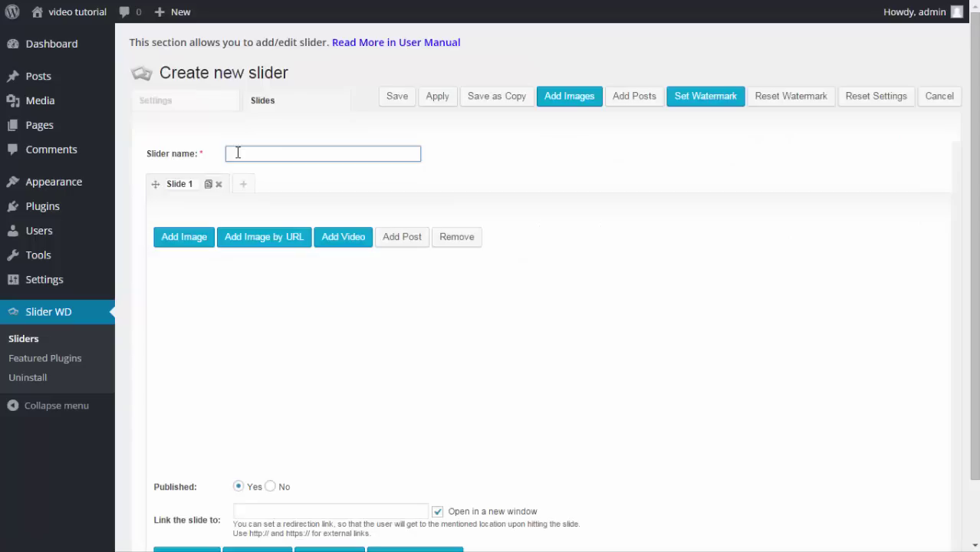
click(238, 153)
click(249, 168)
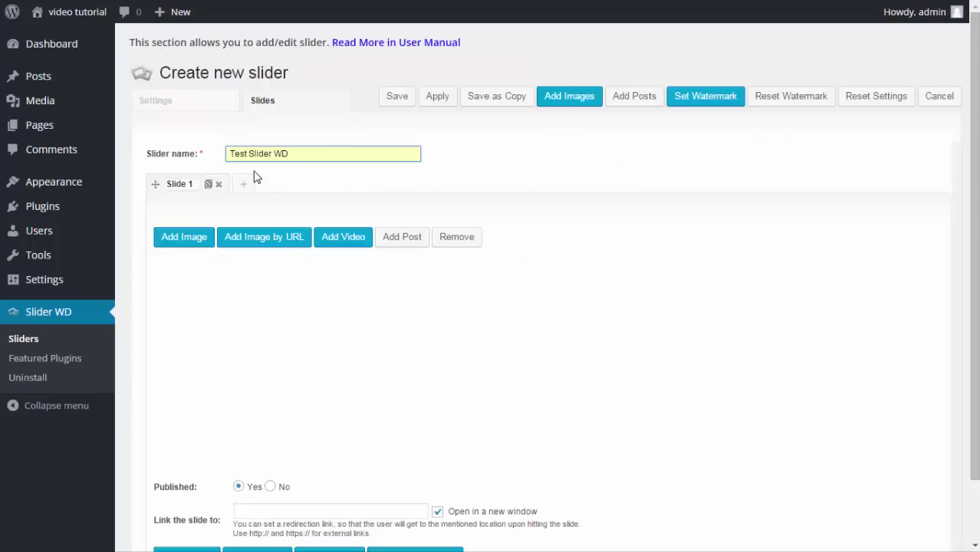
click(397, 98)
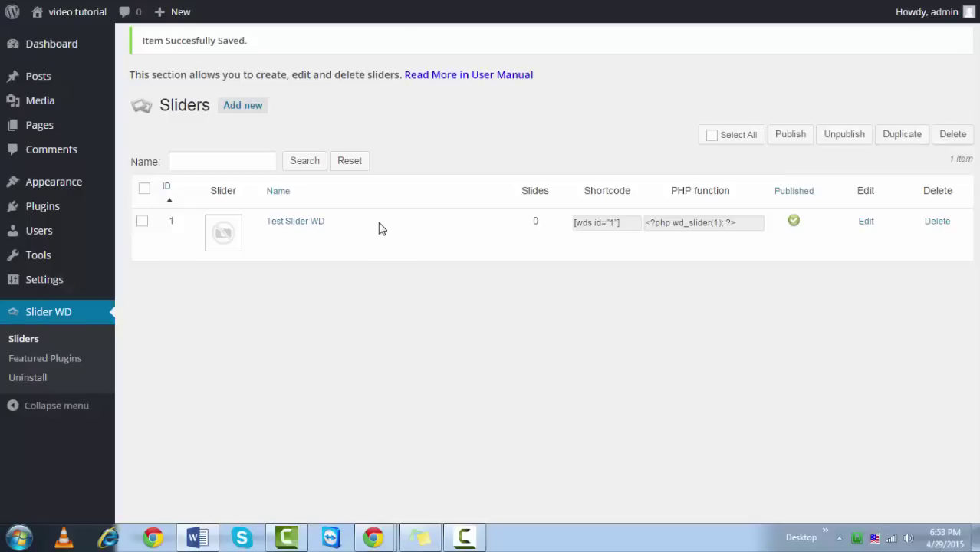
Open Test Slider WD for editing and bring up the file upload area for adding images
click(141, 222)
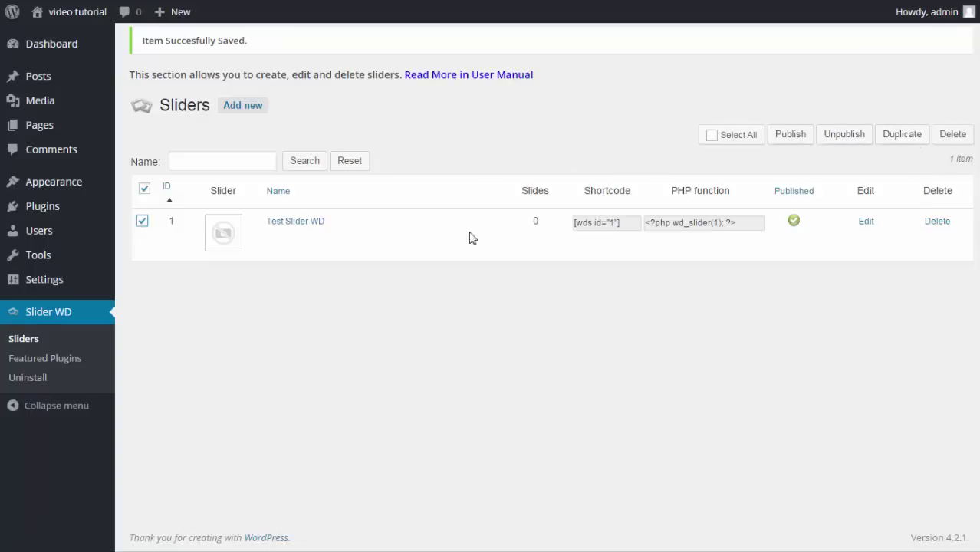
click(302, 229)
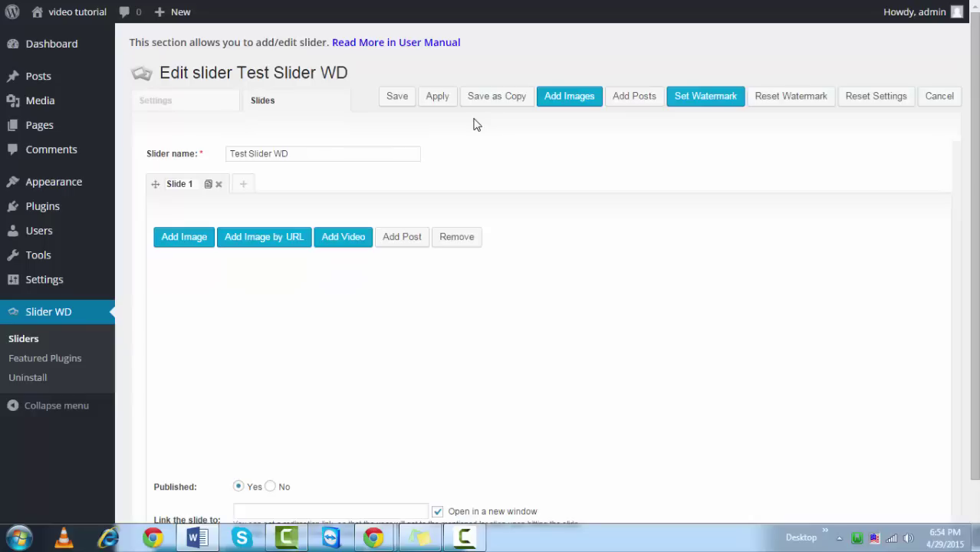
click(555, 102)
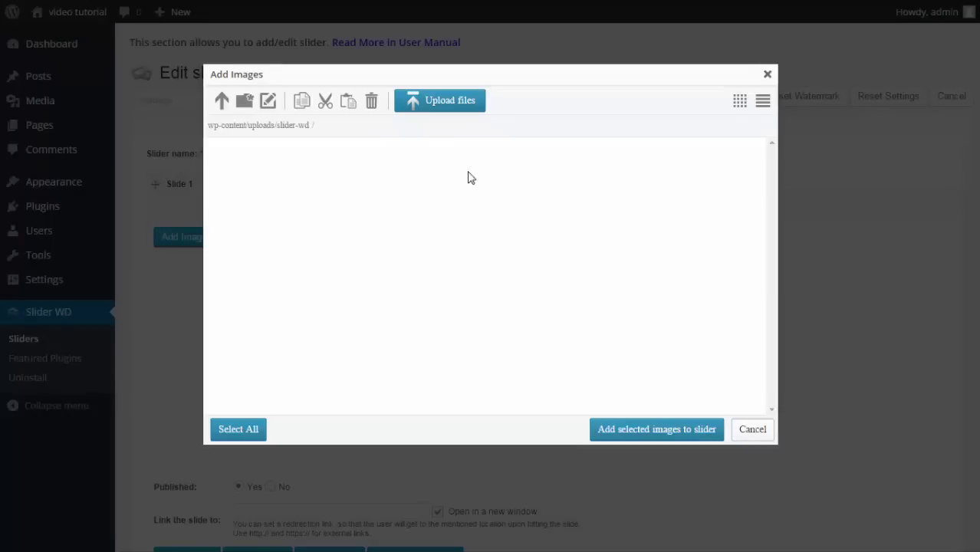
click(463, 108)
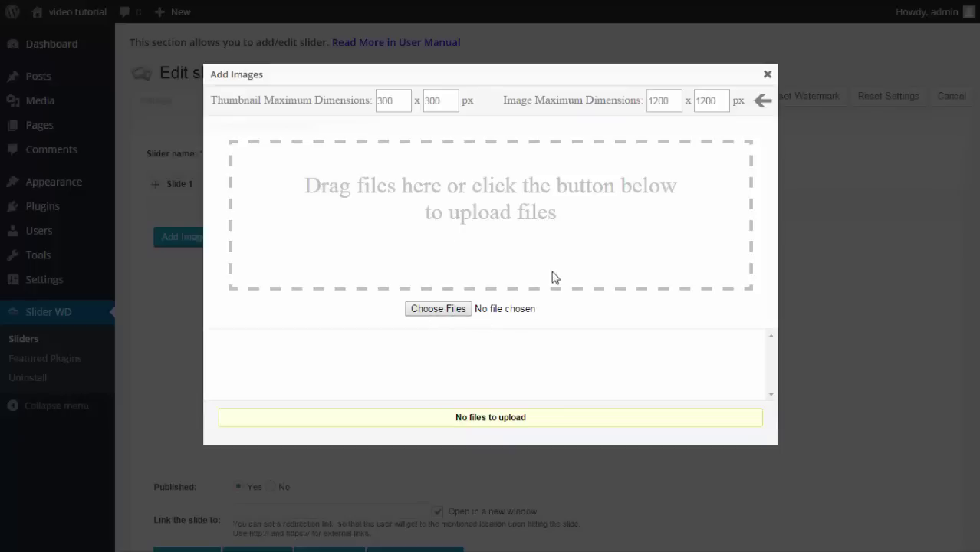
Upload zv0.jpg, zv01.jpg and zv1.jpg from the Architecture folder in the Pictures library
click(400, 104)
click(426, 311)
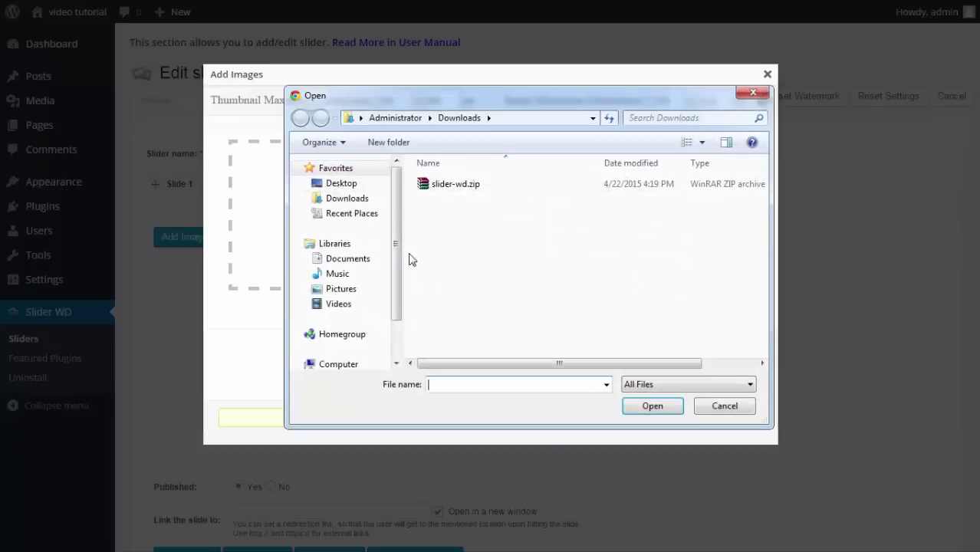
click(346, 291)
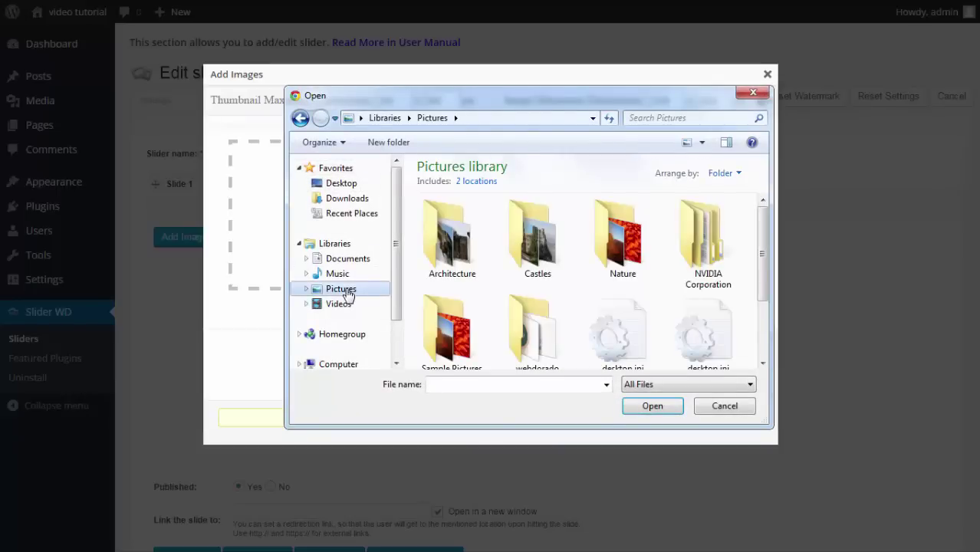
double_click(454, 238)
click(452, 234)
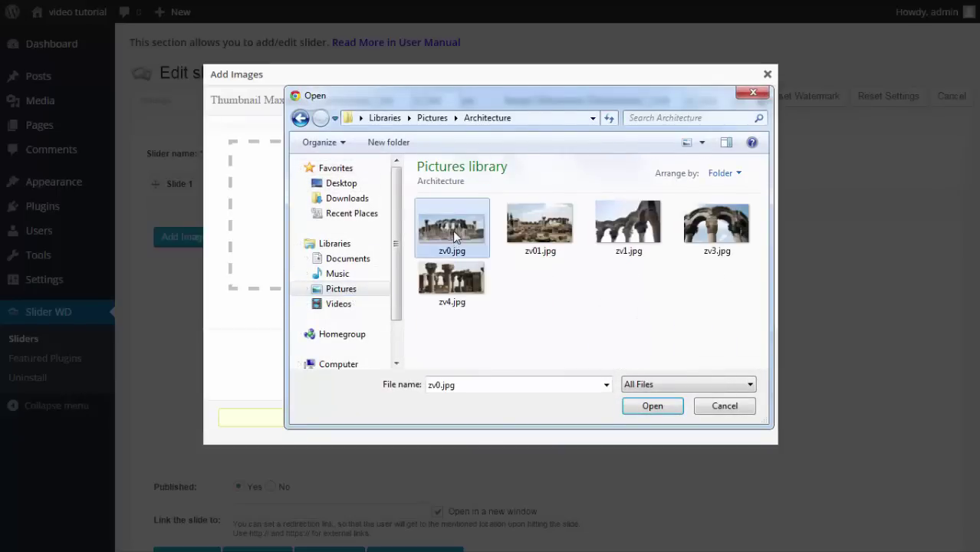
ctrl+click(540, 230)
ctrl+click(625, 253)
click(649, 408)
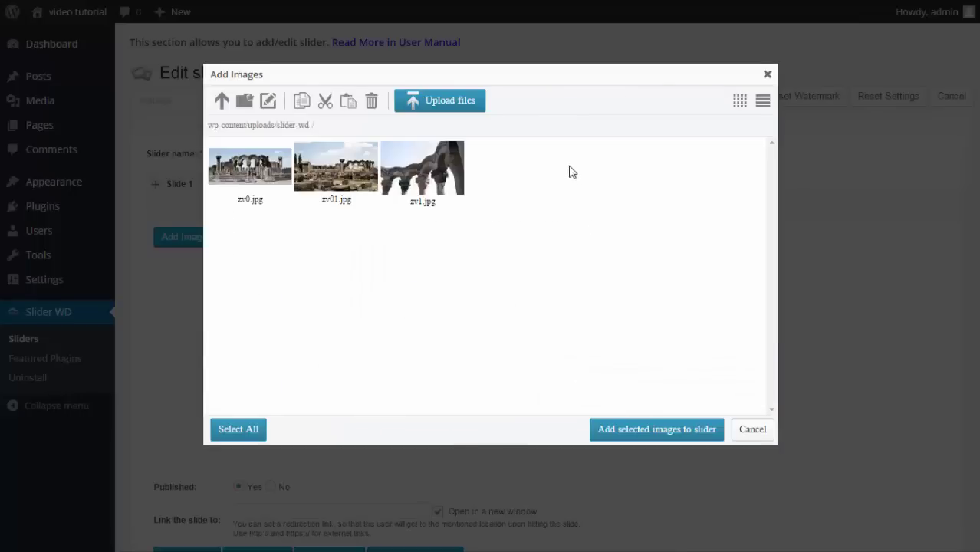
Add all three uploaded images to the slider as slides and save it
key(ctrl+a)
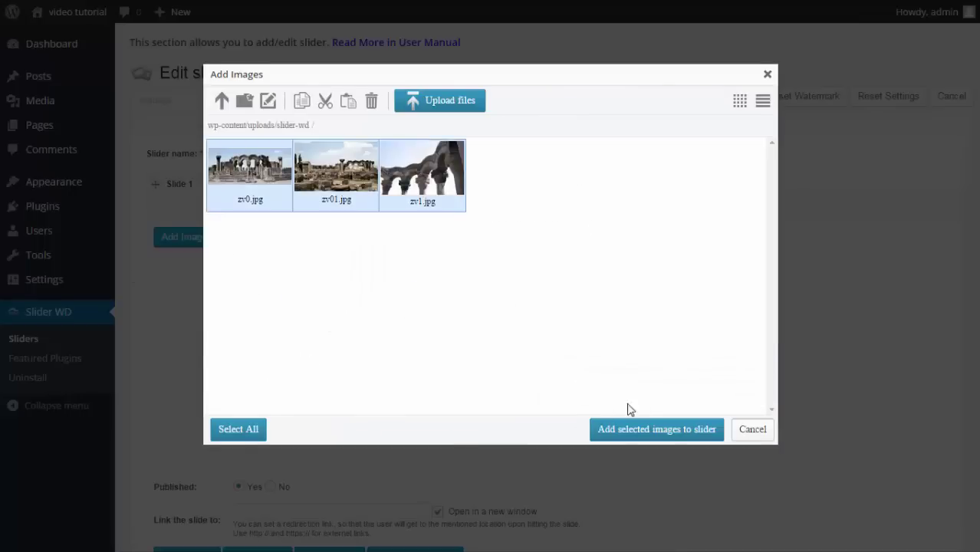
click(625, 430)
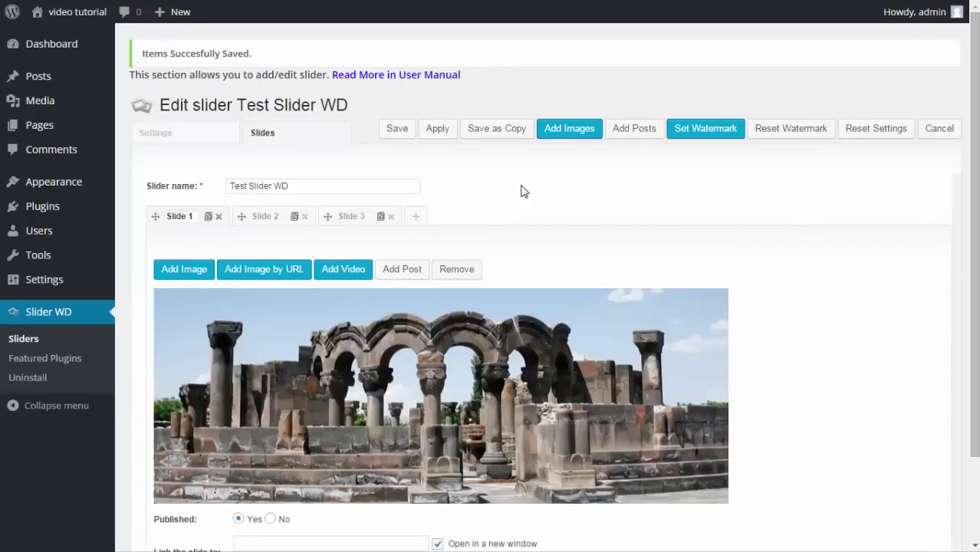
click(396, 128)
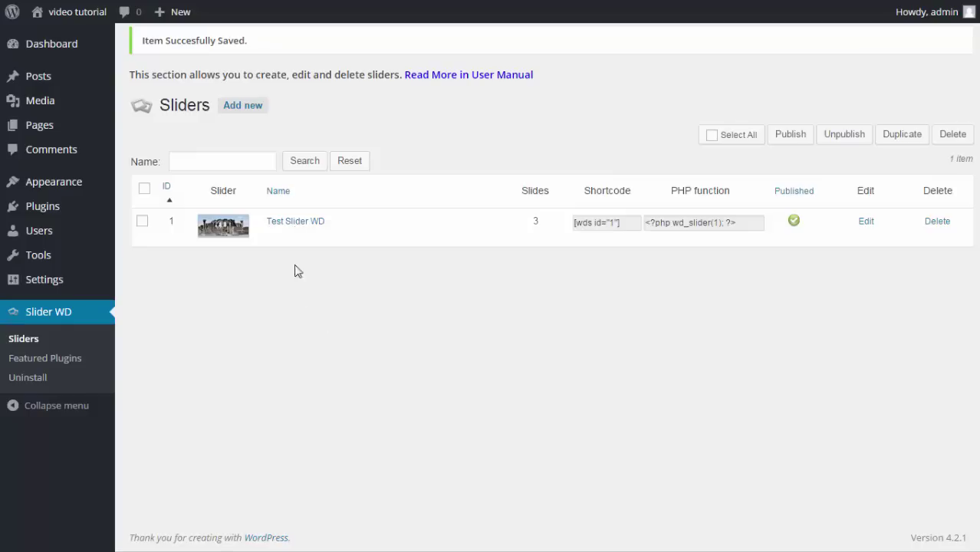
Reopen Test Slider WD, apply its changes and display its watermark settings
click(288, 221)
click(431, 97)
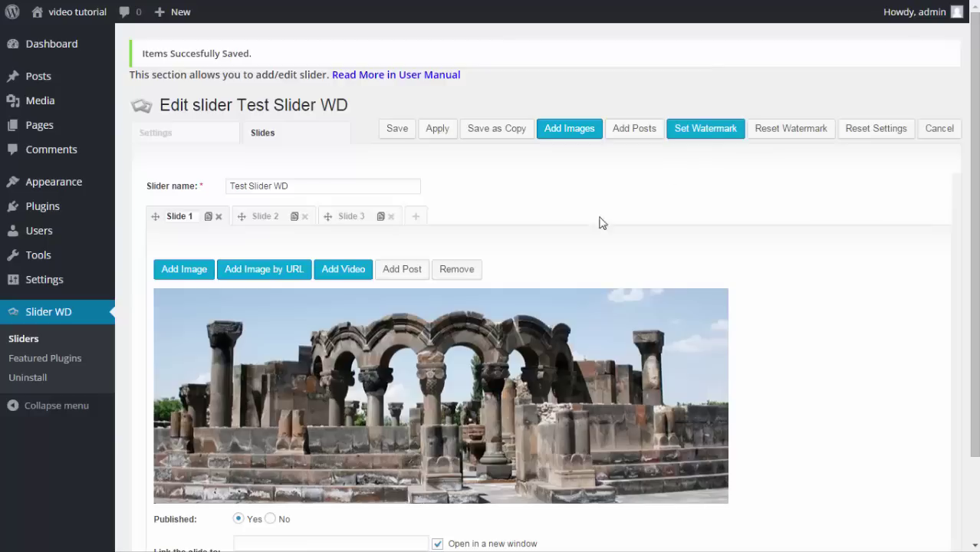
click(230, 136)
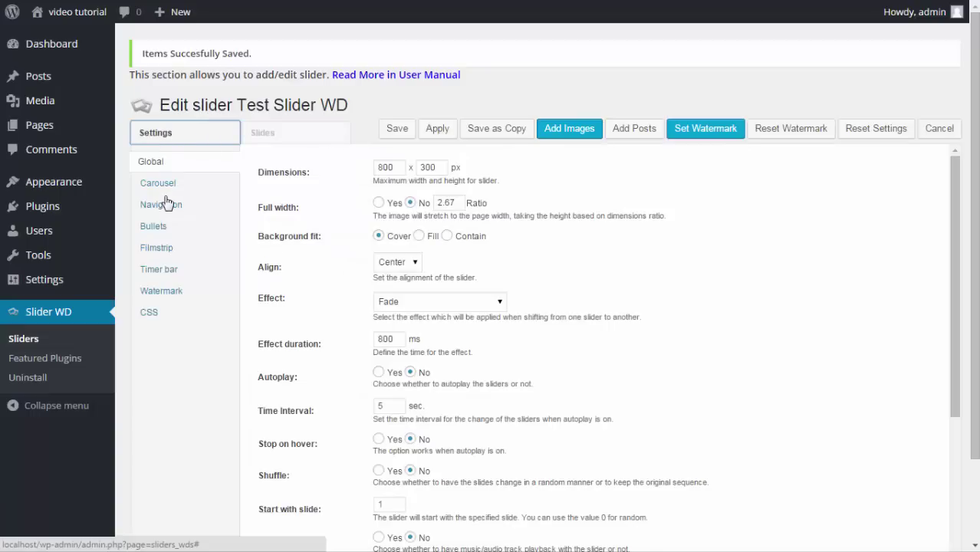
click(162, 298)
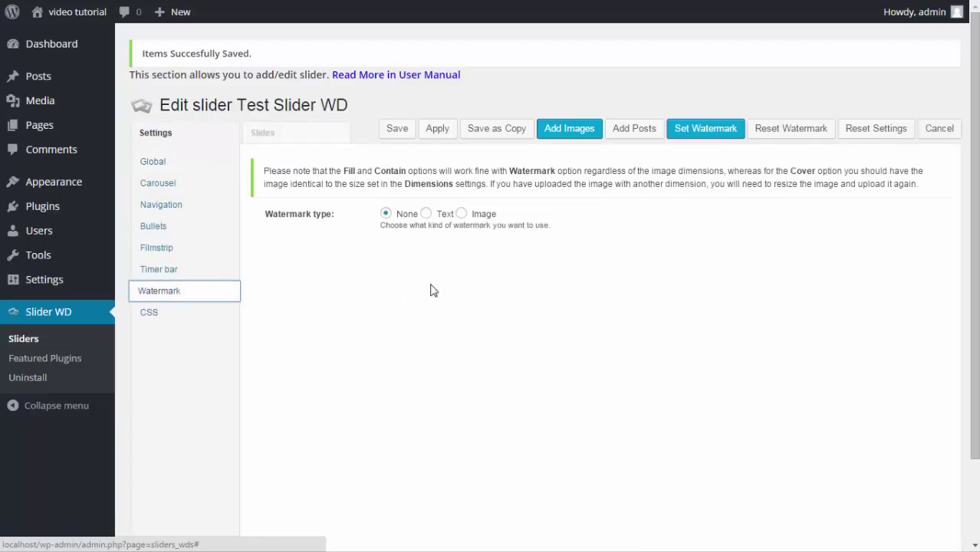
Set the watermark type to Text and try the top-left and bottom-left corners before placing it at the bottom right
click(425, 214)
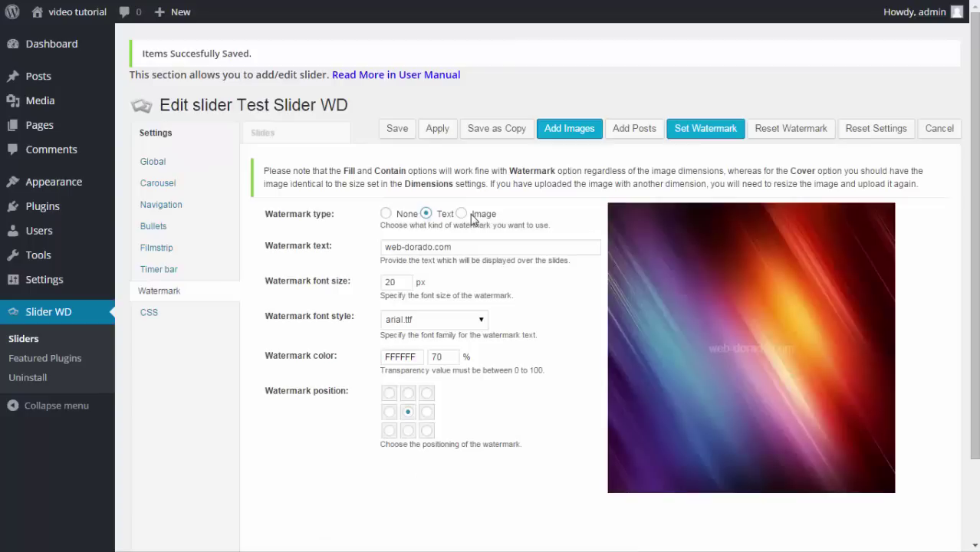
drag(381, 247, 461, 247)
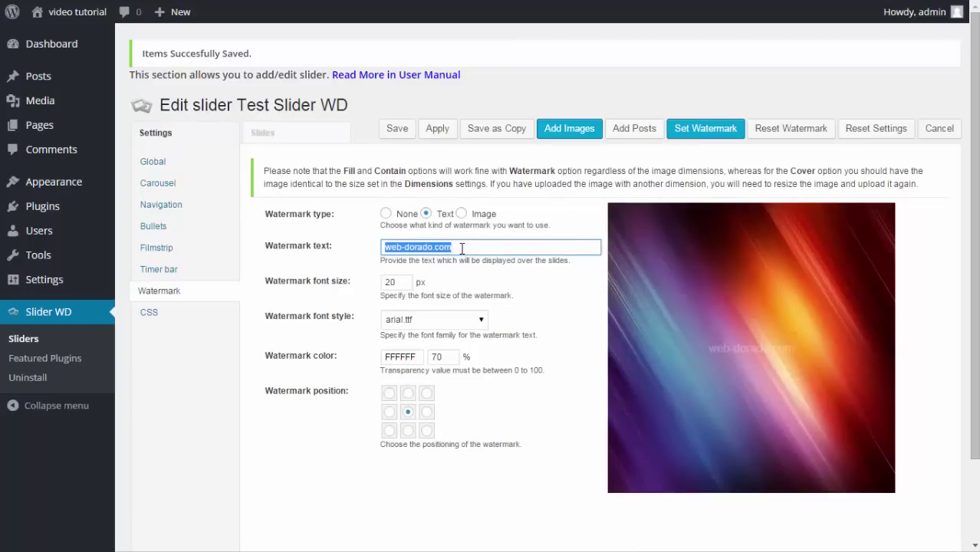
drag(402, 284, 359, 281)
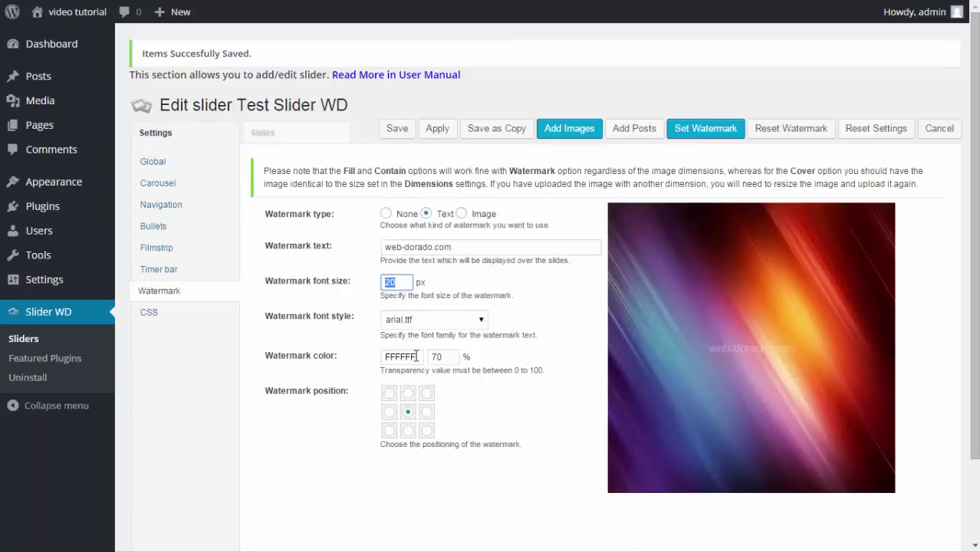
click(426, 431)
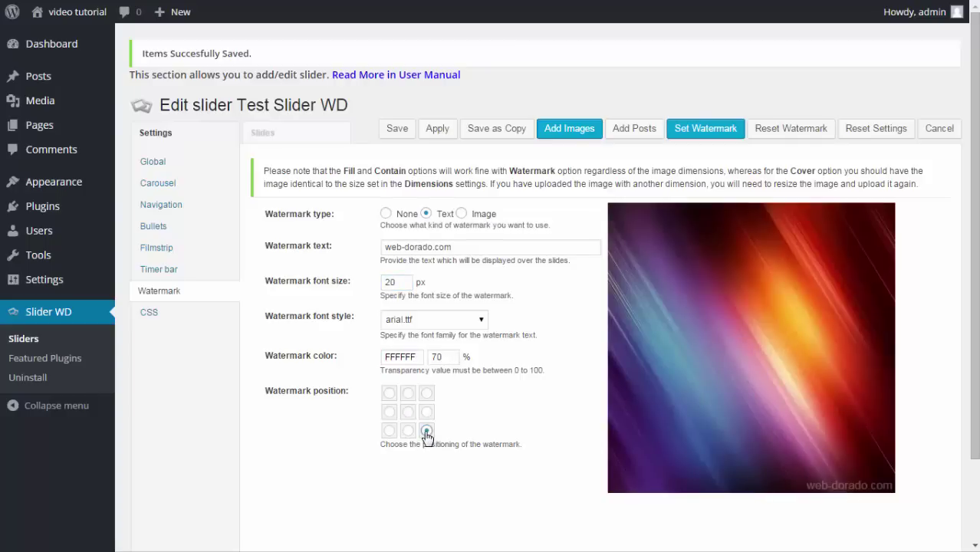
click(389, 394)
click(389, 431)
click(427, 433)
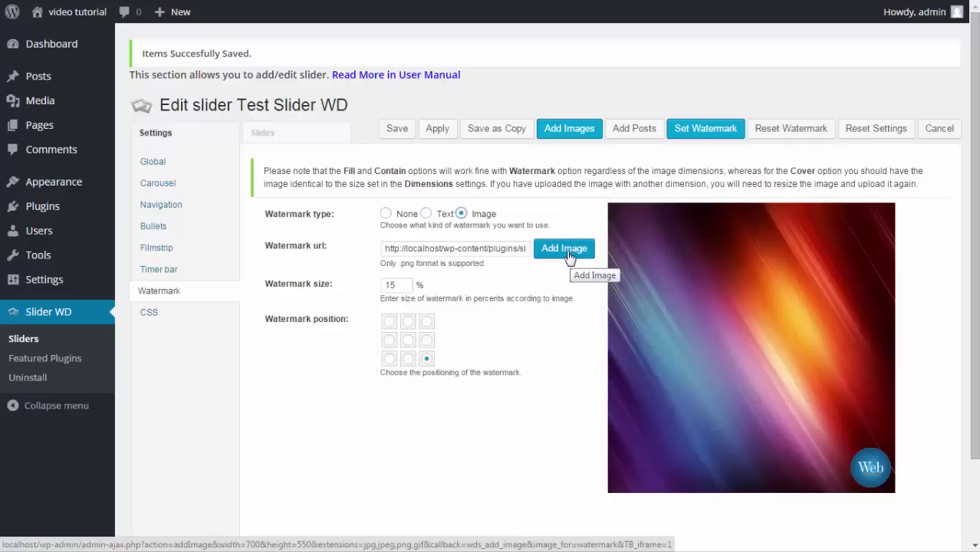
Use the Image watermark type and position the watermark in the top-left corner of the slides
double_click(387, 286)
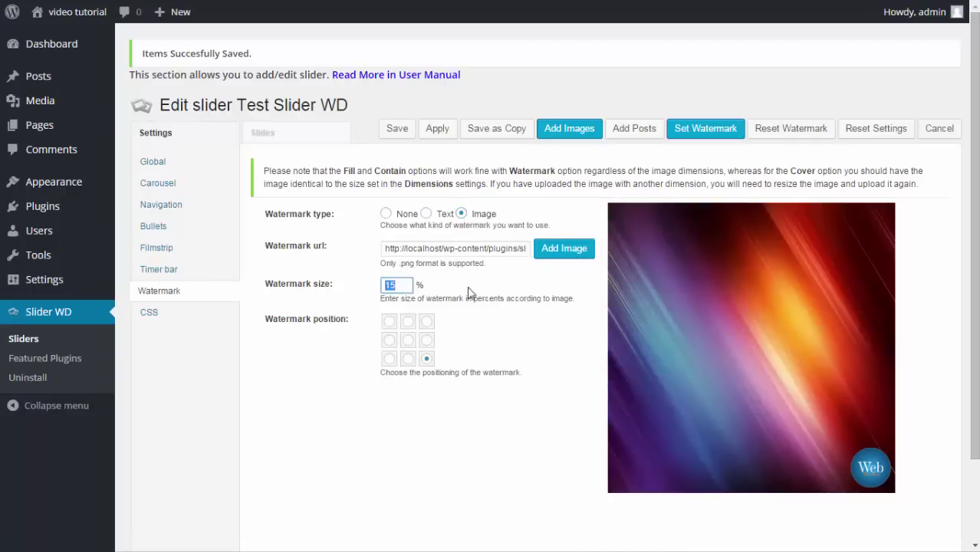
click(389, 323)
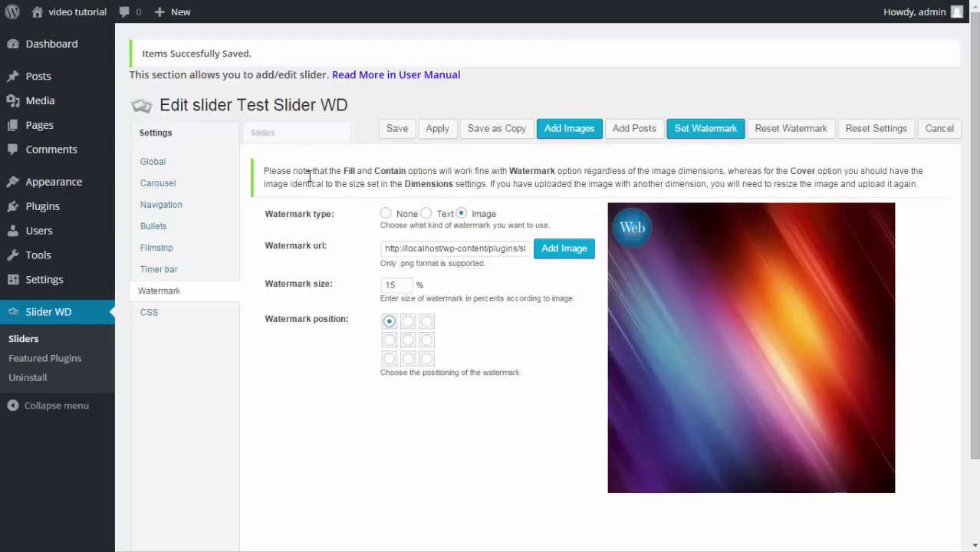
Set Turn SliderWD Media Upload to No in the slider's global settings and apply the change
click(277, 135)
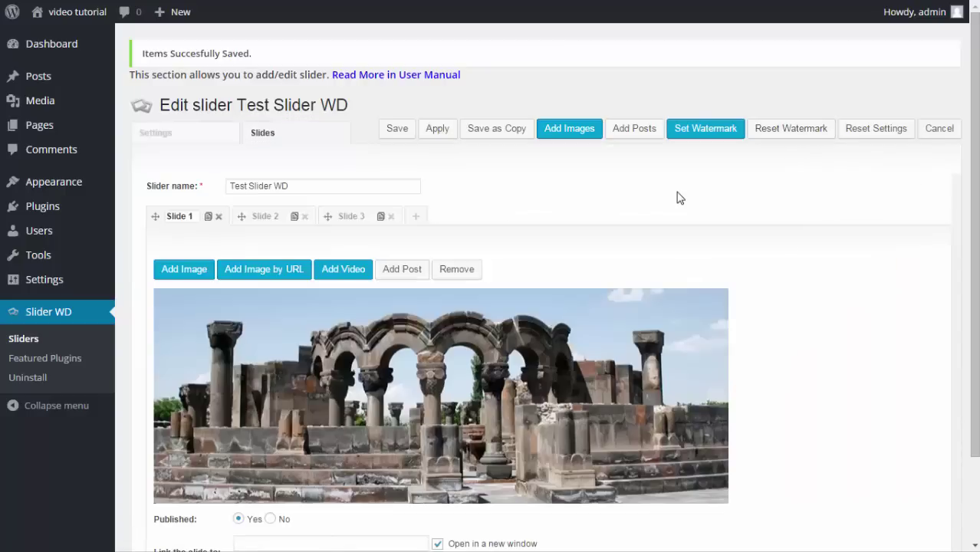
click(192, 136)
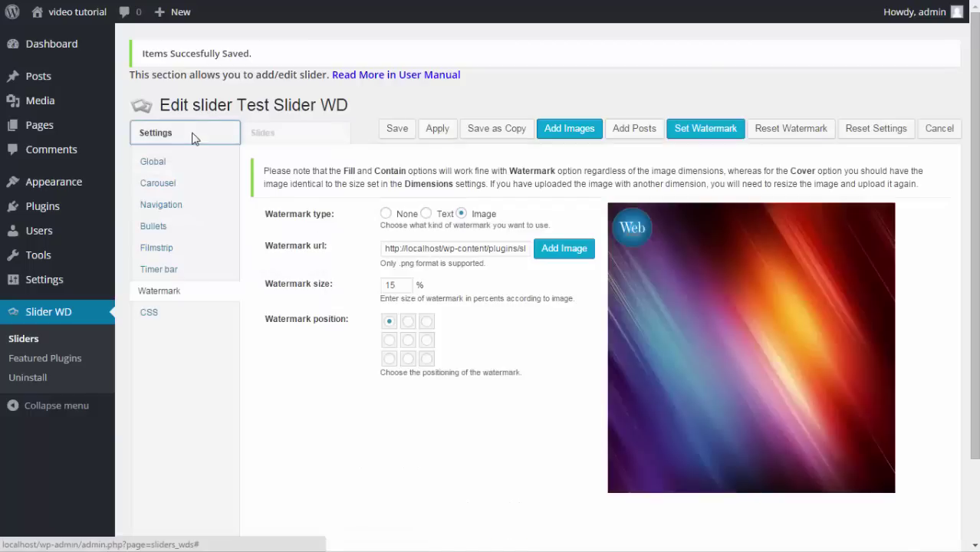
click(162, 162)
scroll(635, 315, down, 5)
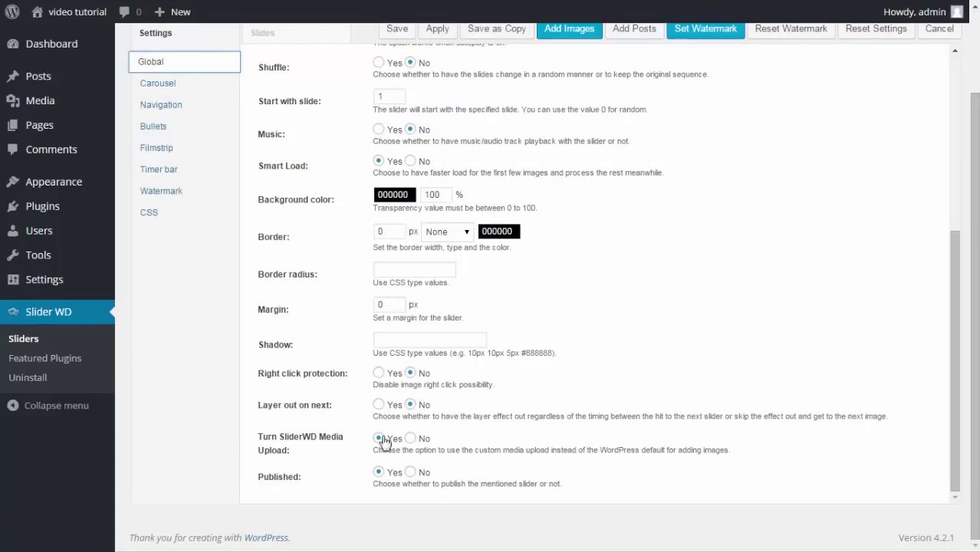
scroll(630, 412, up, 5)
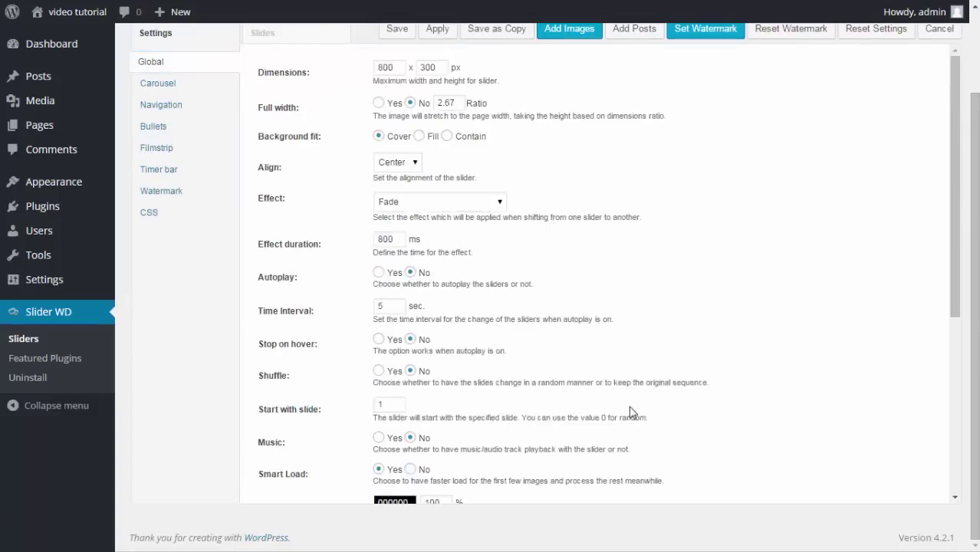
scroll(630, 412, up, 2)
click(438, 128)
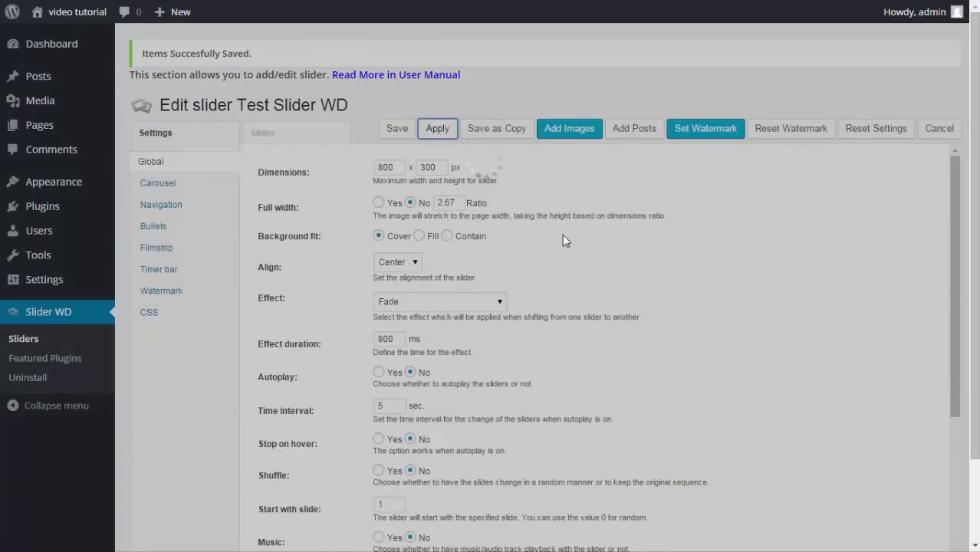
click(275, 135)
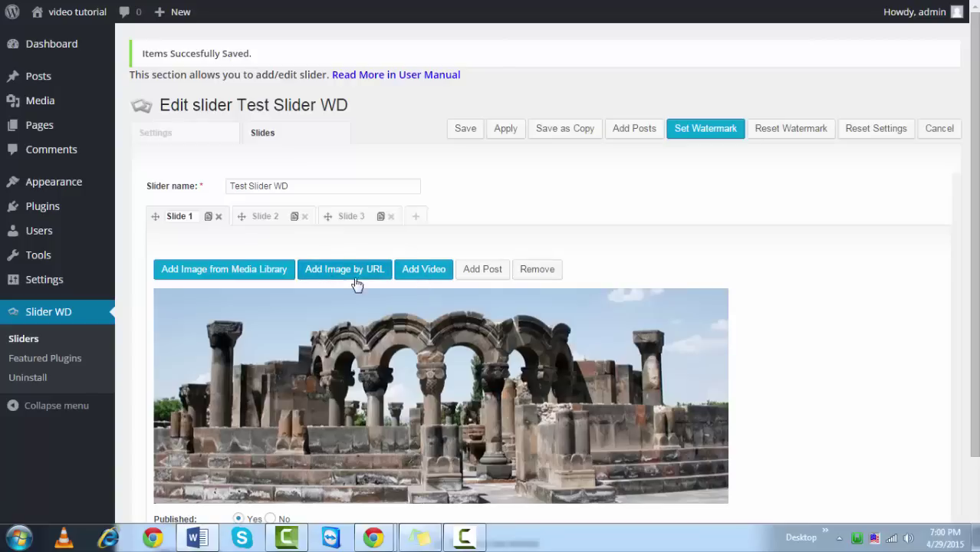
click(416, 221)
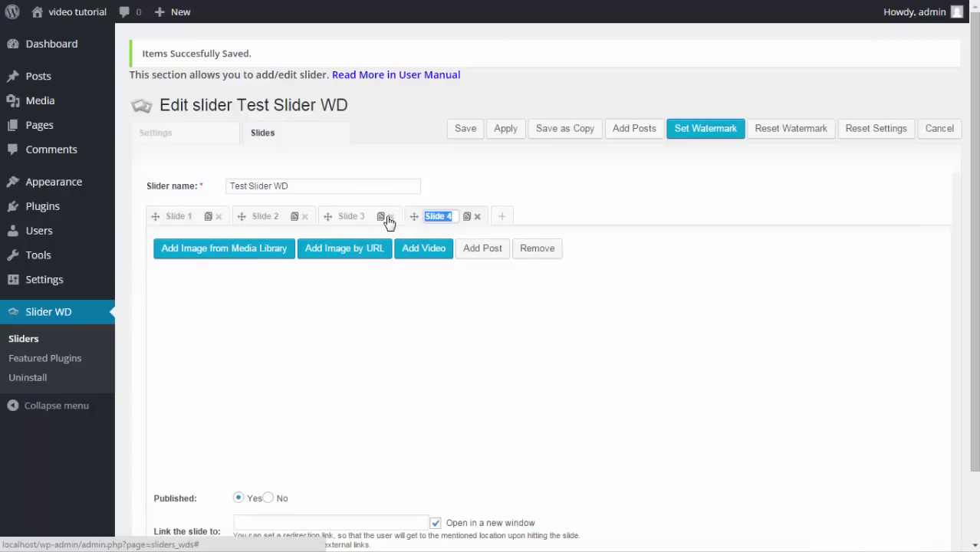
click(350, 254)
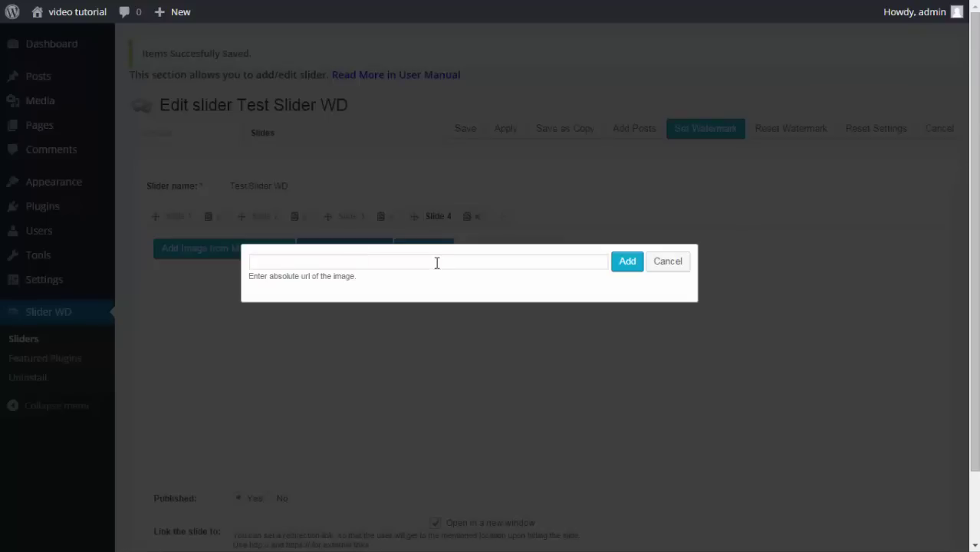
click(436, 263)
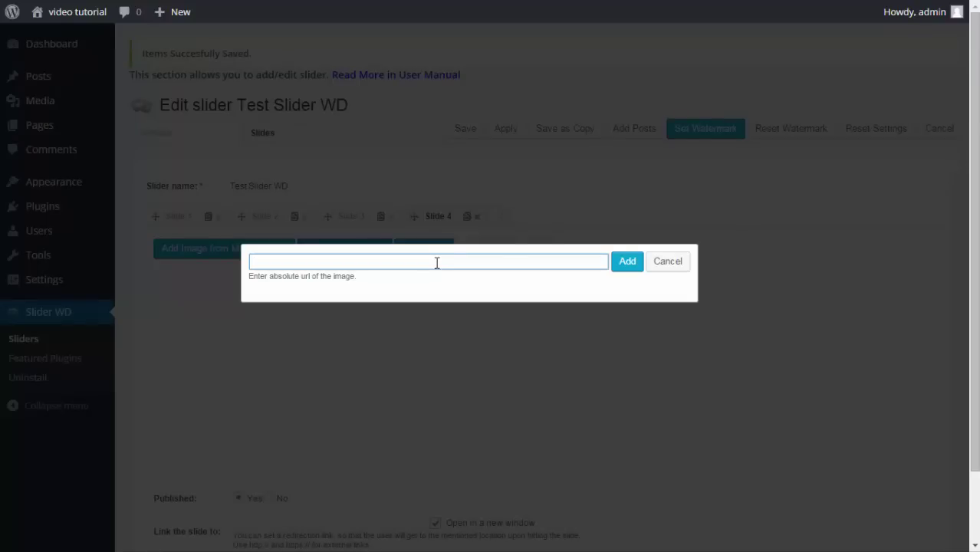
right_click(381, 266)
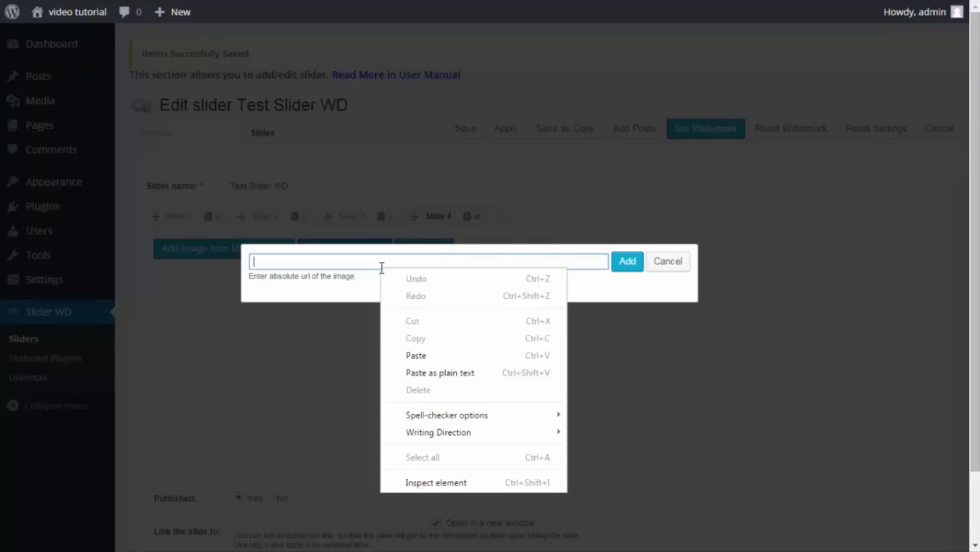
click(441, 356)
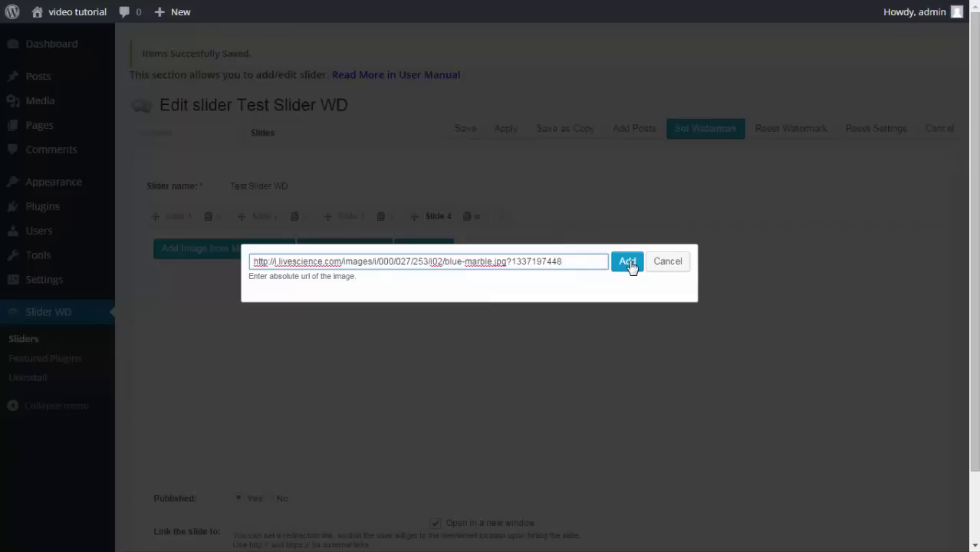
click(628, 262)
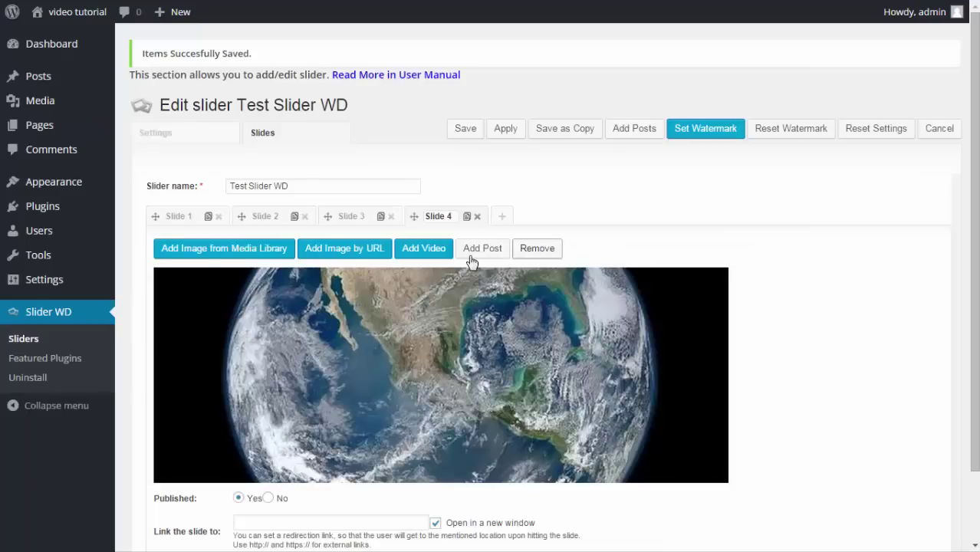
Replace Slide 4's image with the Photo Gallery User Manual video by pasting the video's link
click(421, 249)
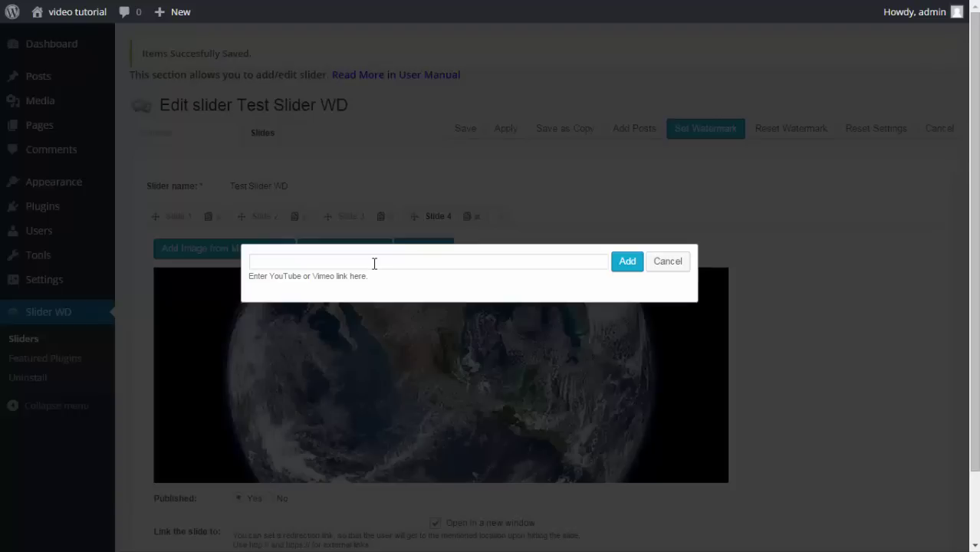
click(374, 263)
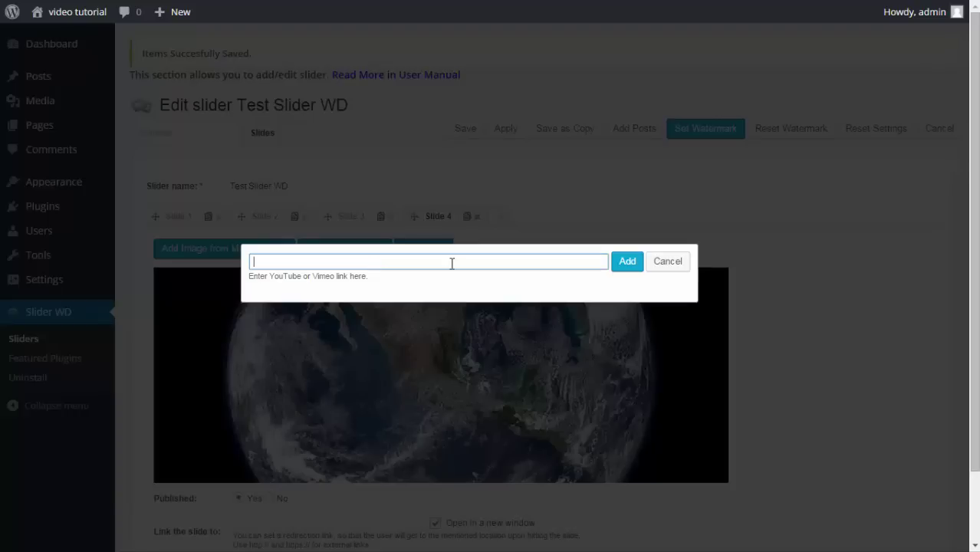
right_click(375, 263)
click(444, 343)
click(627, 262)
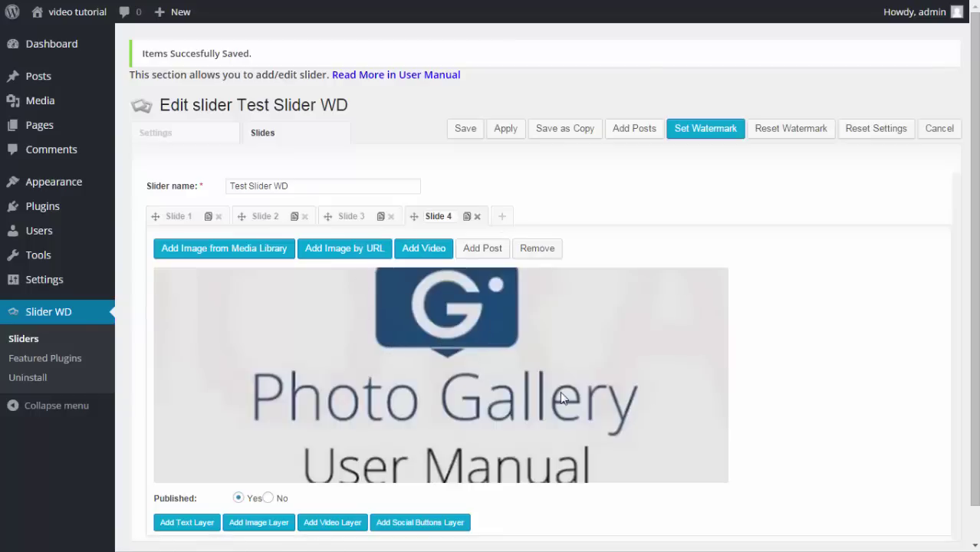
Reorder the slides so that Slide 4 comes first, followed by Slide 2, Slide 3 and Slide 1
click(172, 218)
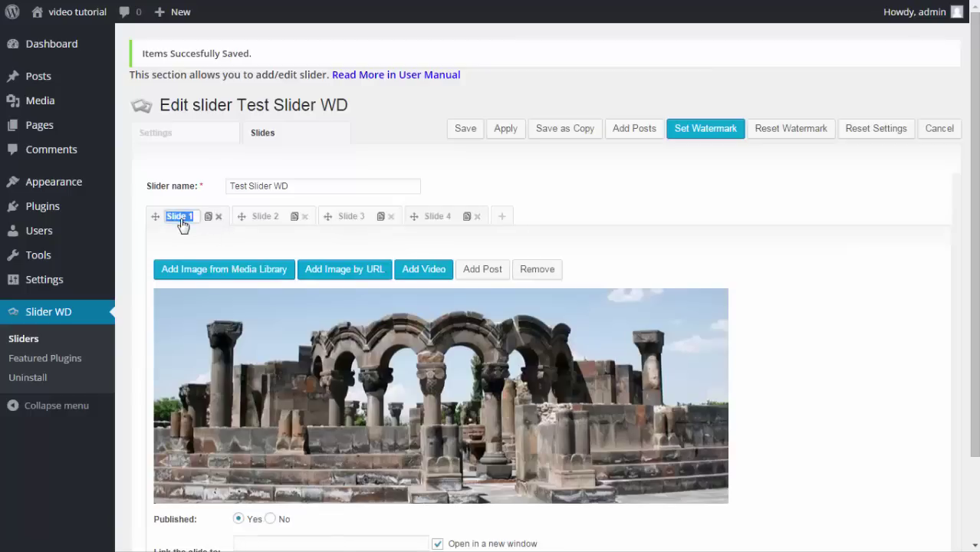
drag(215, 217, 384, 220)
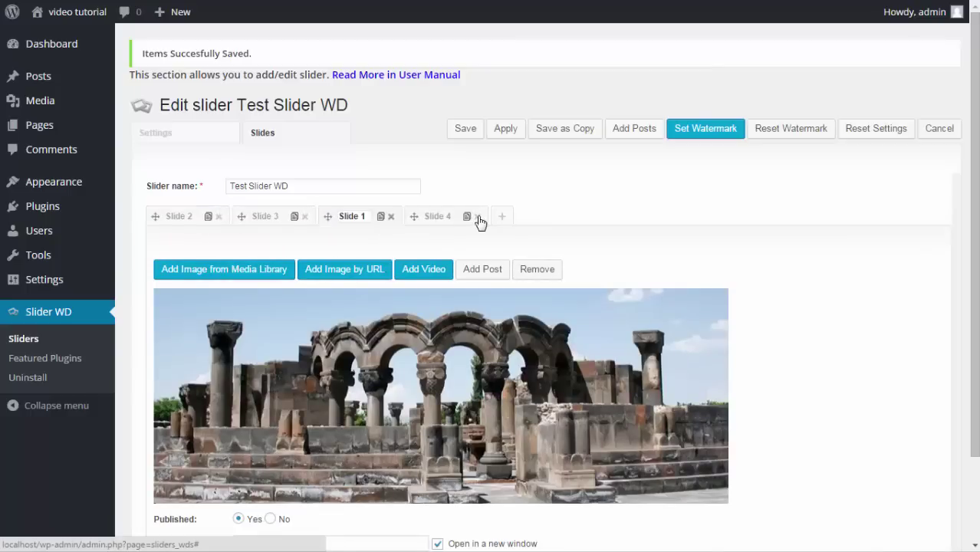
drag(480, 222, 222, 219)
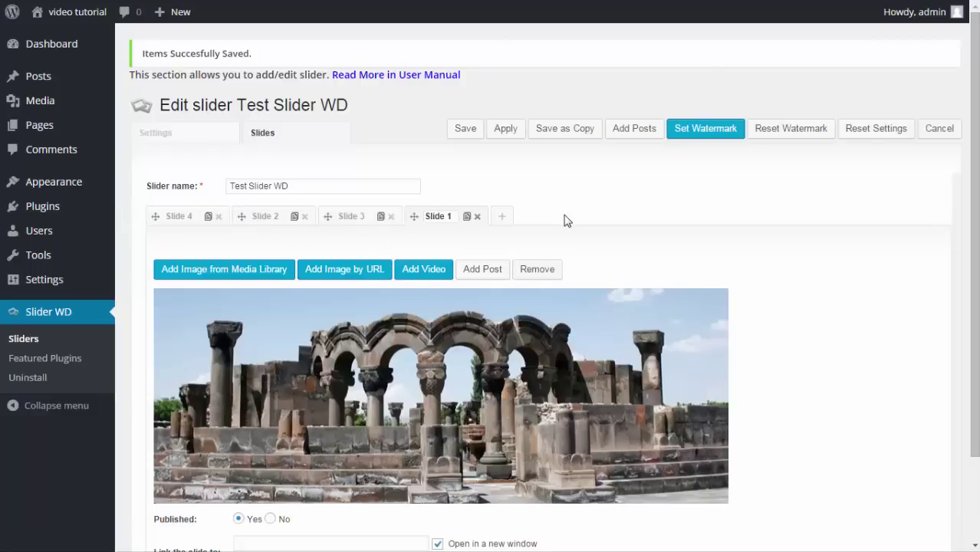
Add the post Test Post 1 to the slider as a new slide
click(631, 130)
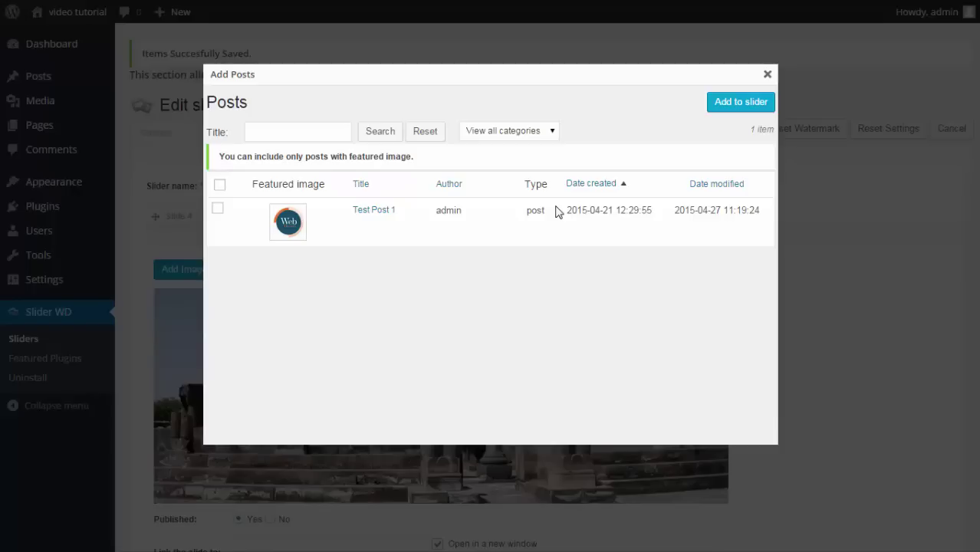
click(217, 208)
click(737, 106)
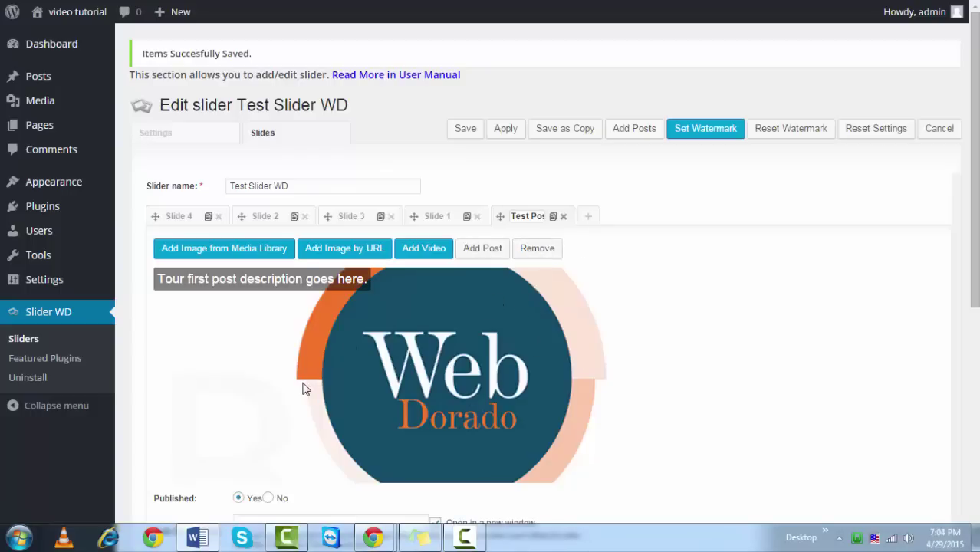
scroll(222, 411, down, 2)
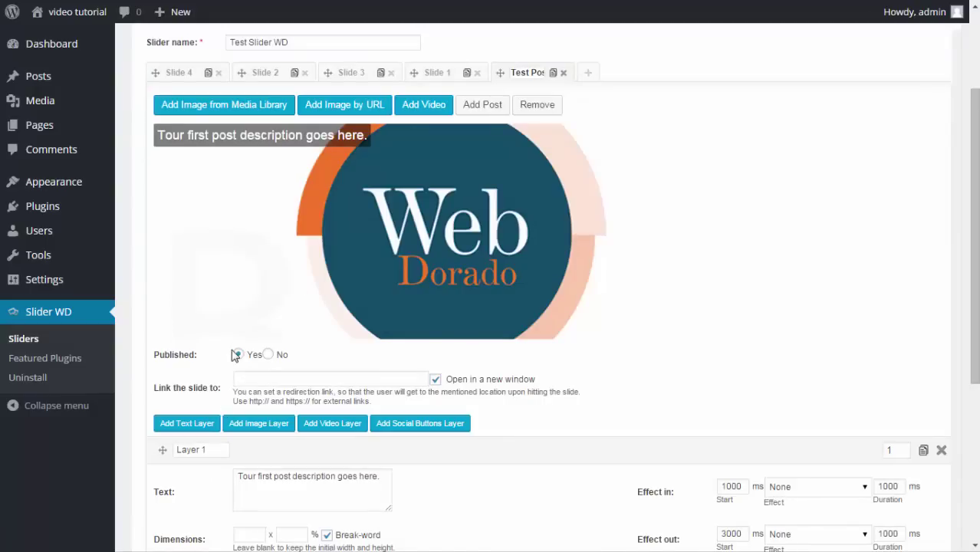
click(258, 380)
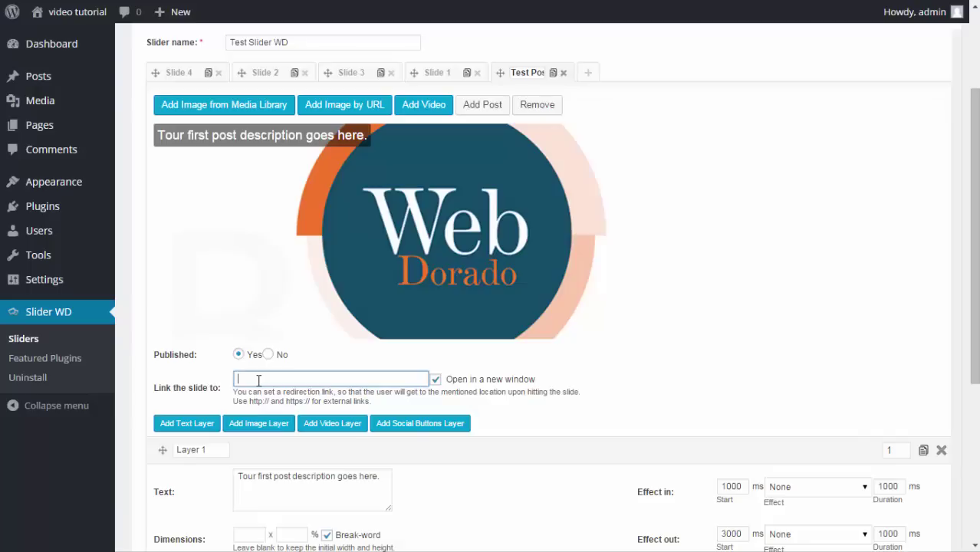
right_click(267, 378)
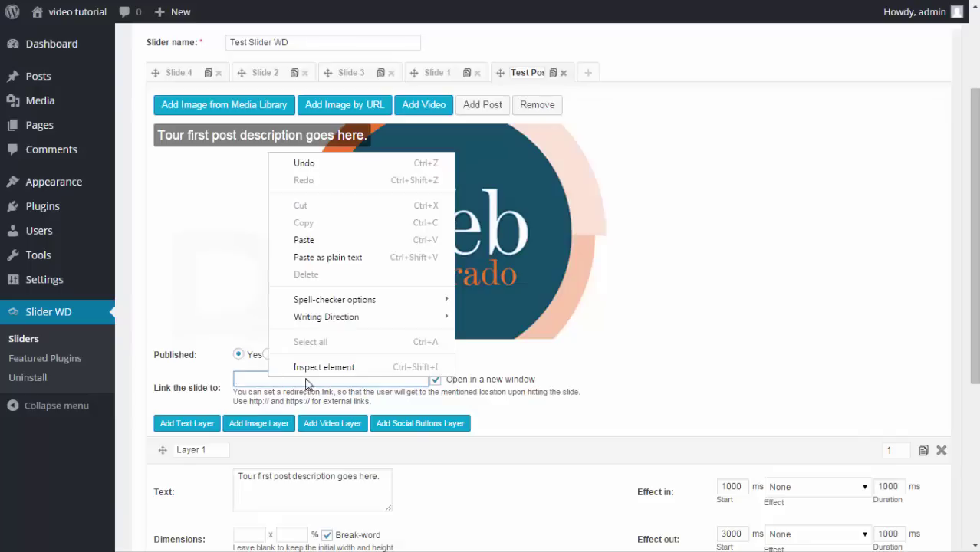
click(335, 238)
key(Return)
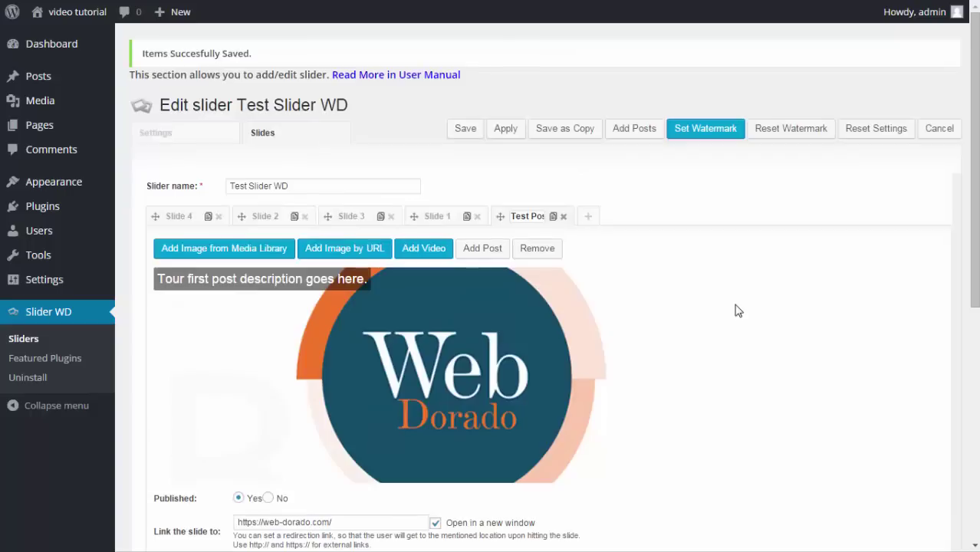
click(500, 132)
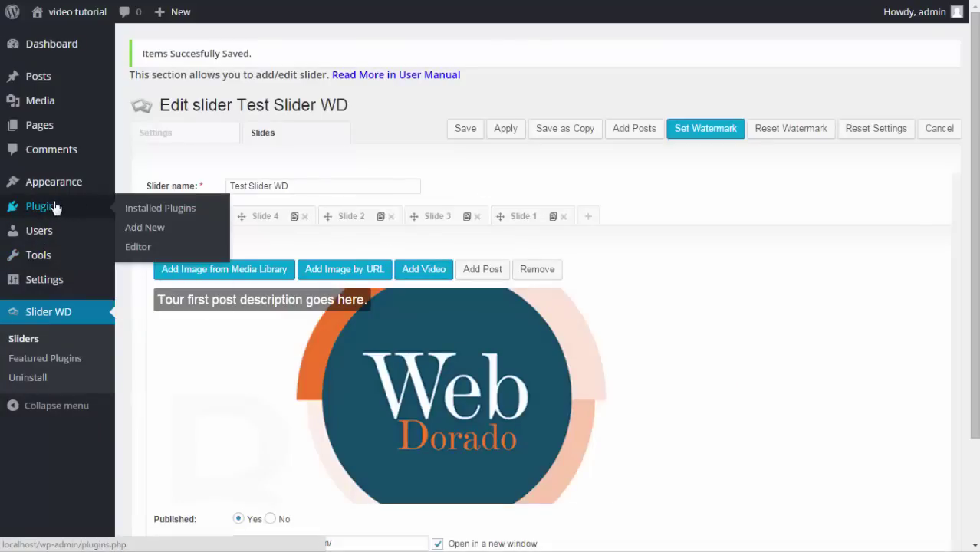
Insert Test Slider WD into the Slider WD Tutorial page and update the page
mouse_move(40, 283)
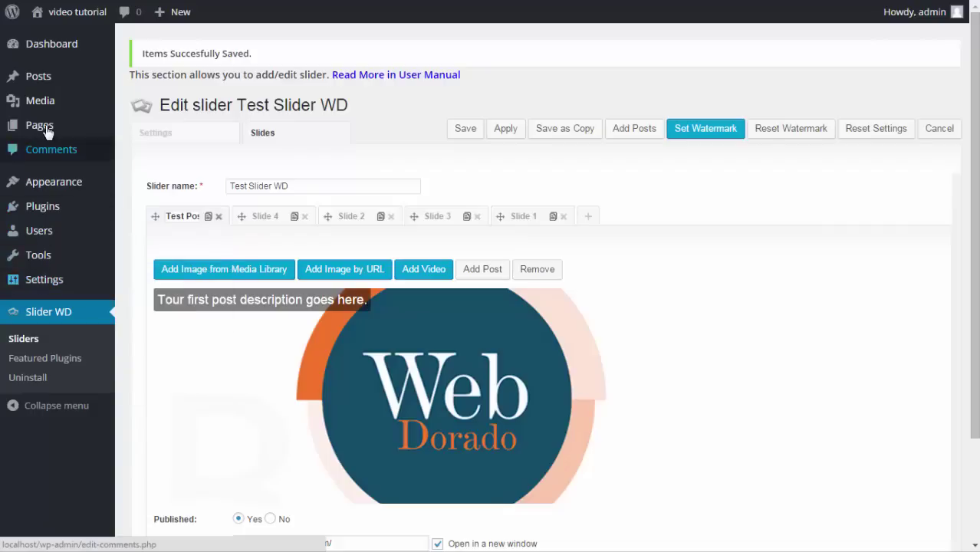
click(47, 130)
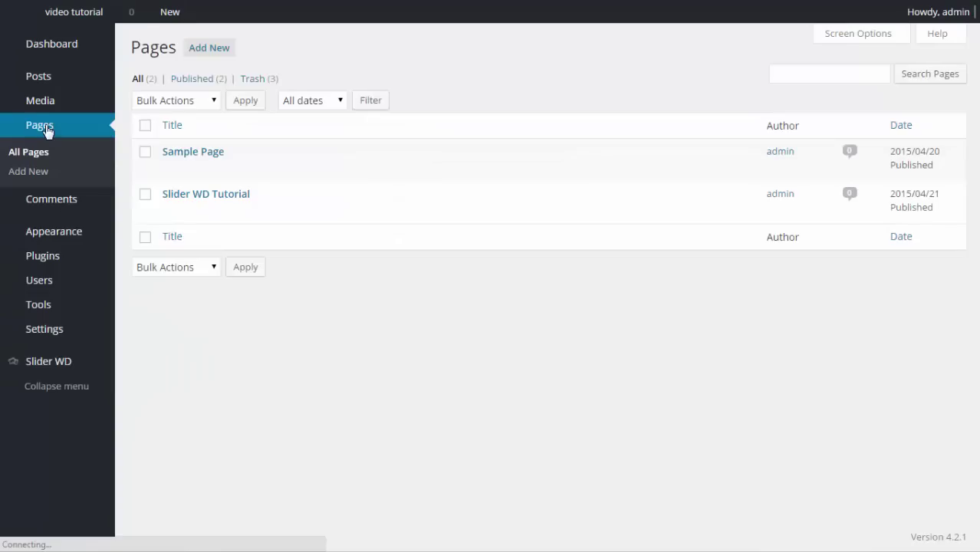
click(196, 193)
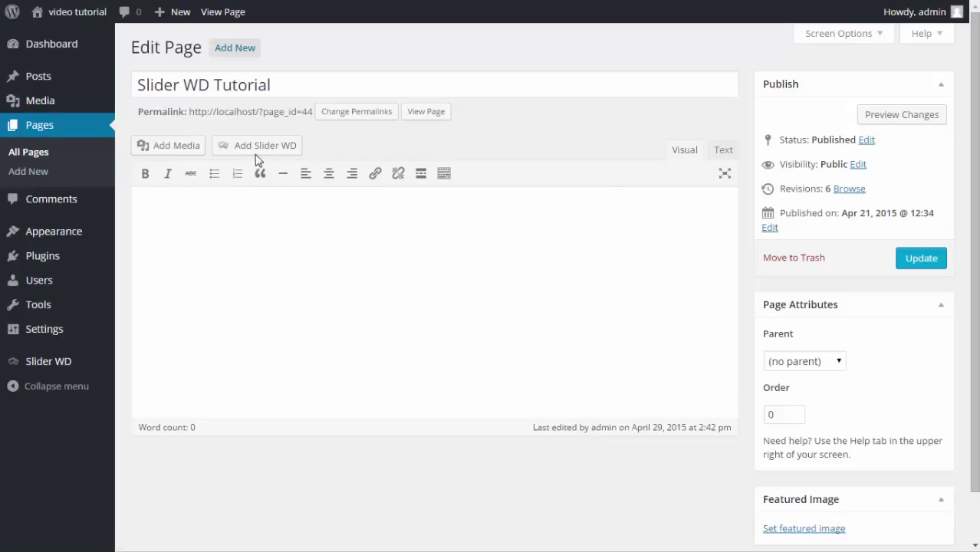
click(258, 154)
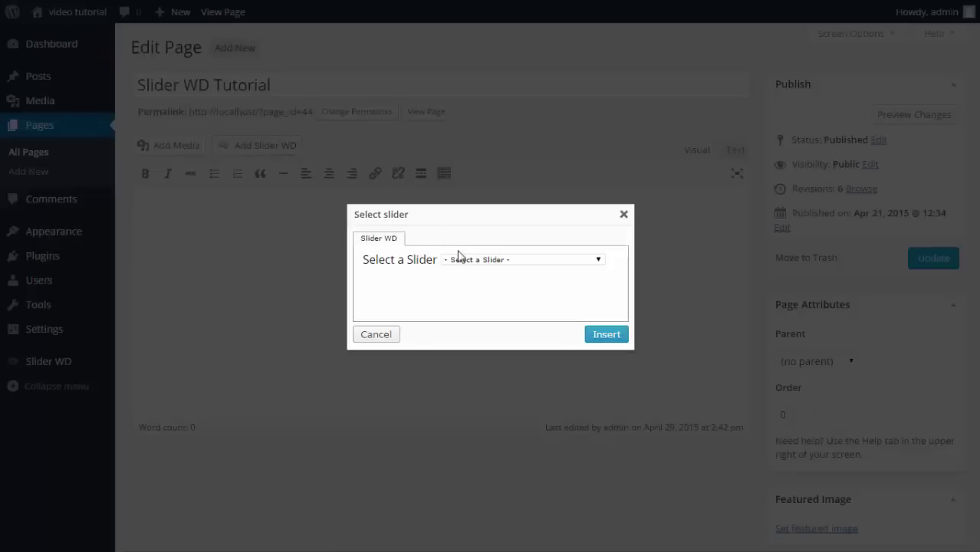
click(503, 260)
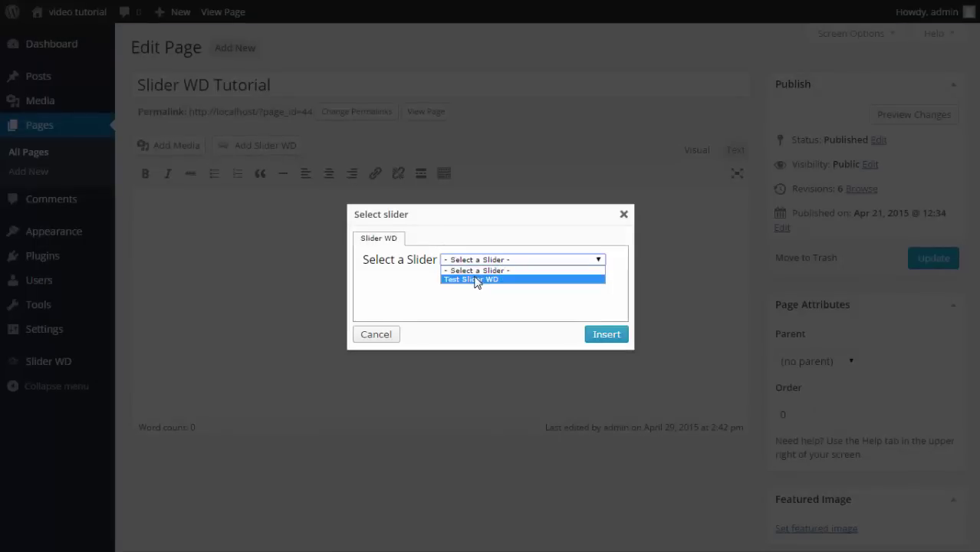
click(477, 279)
click(601, 335)
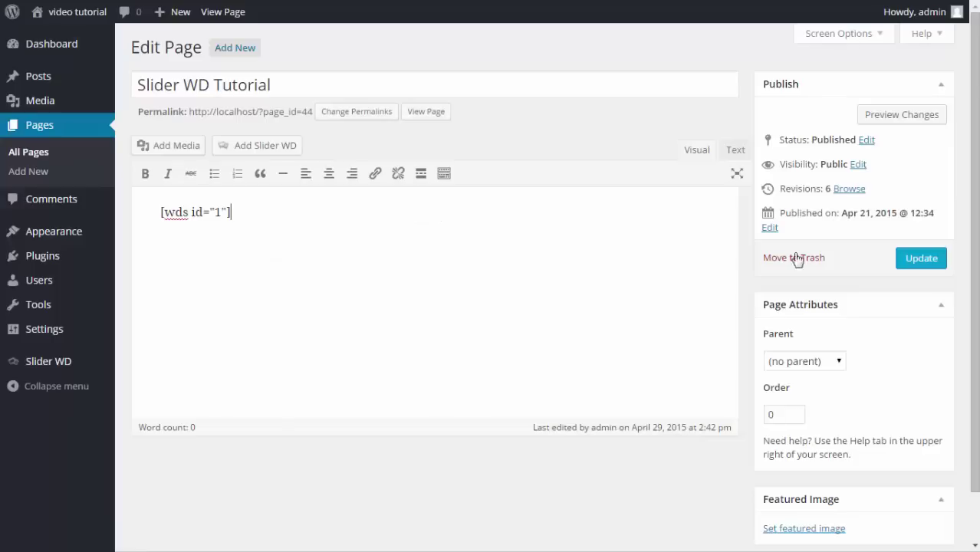
click(913, 258)
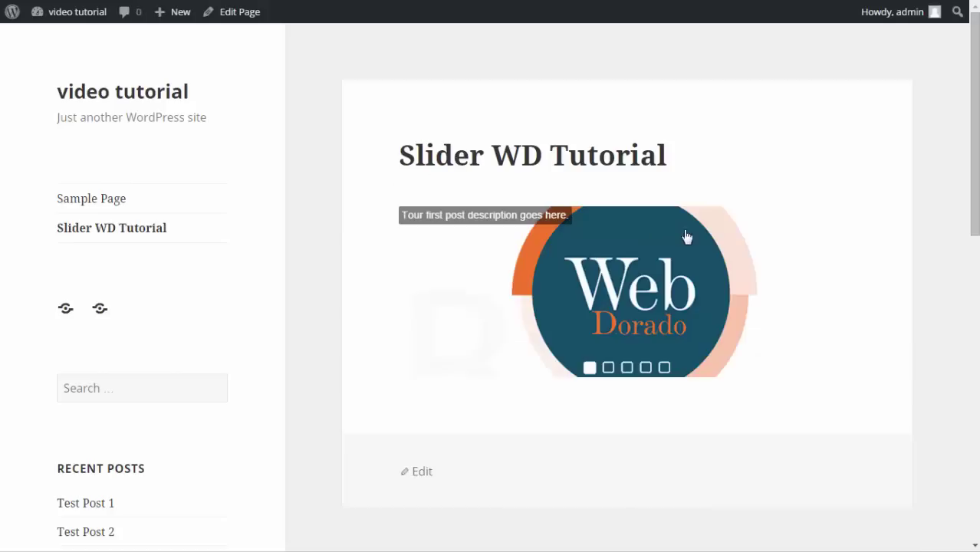
Test the slider on the published page by viewing the second slide, returning to the first and following its link
click(610, 370)
click(587, 369)
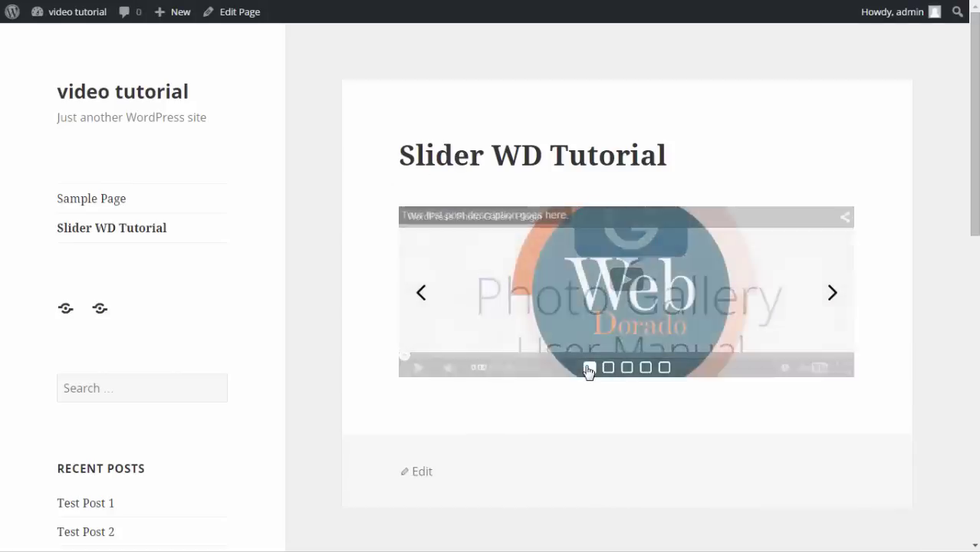
click(571, 292)
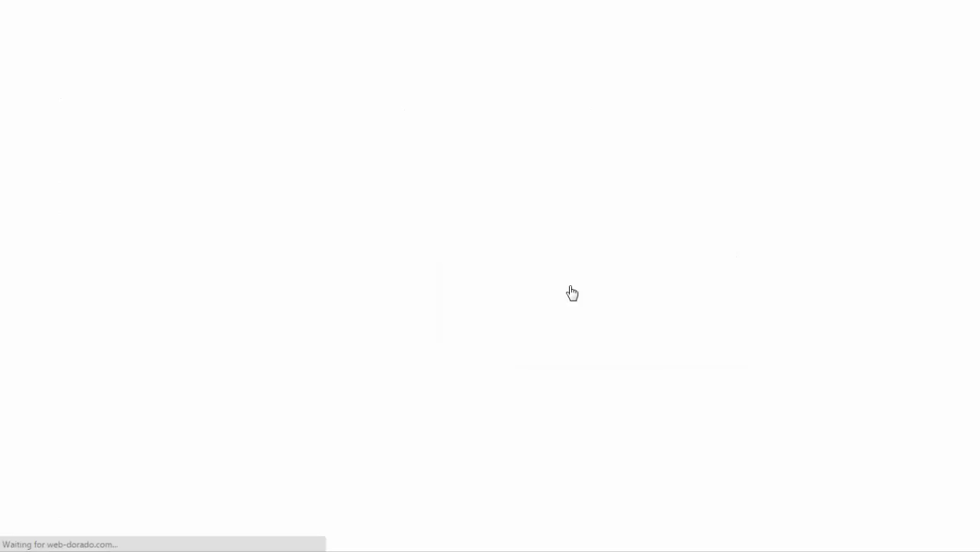